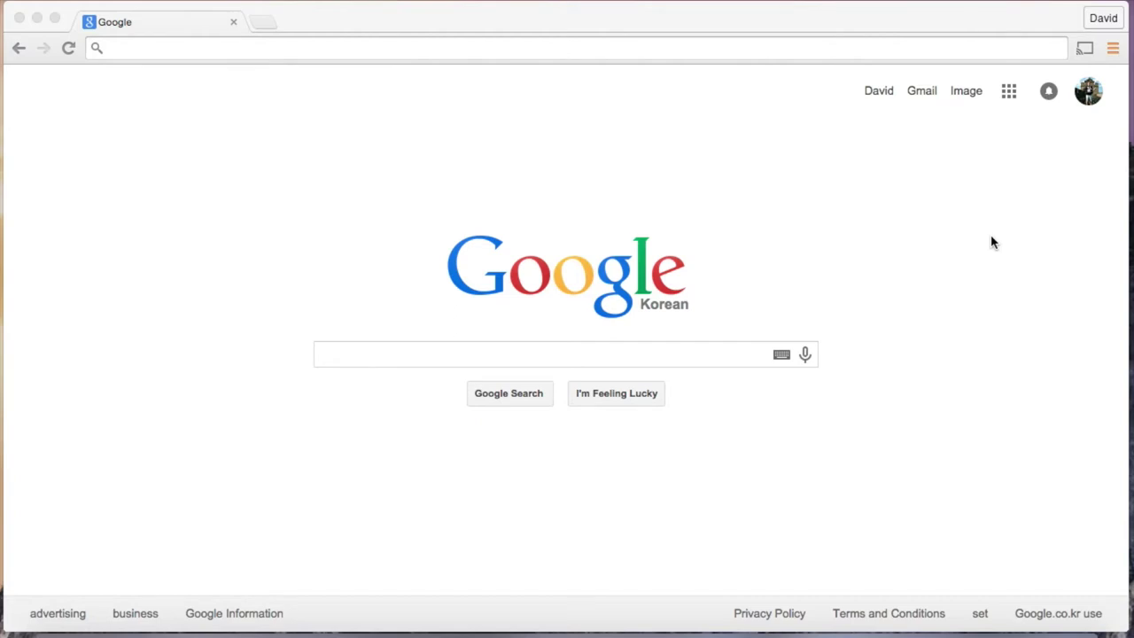
Step: Load the davidleeedtech.org website in the browser
click(736, 49)
text(davidl)
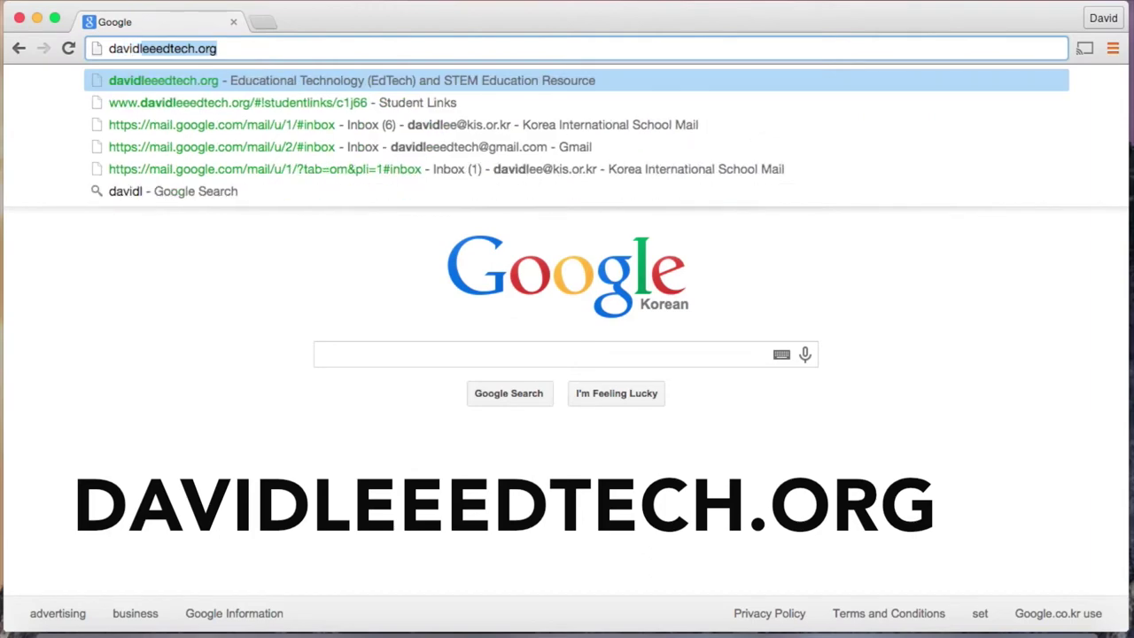
text(eeedte)
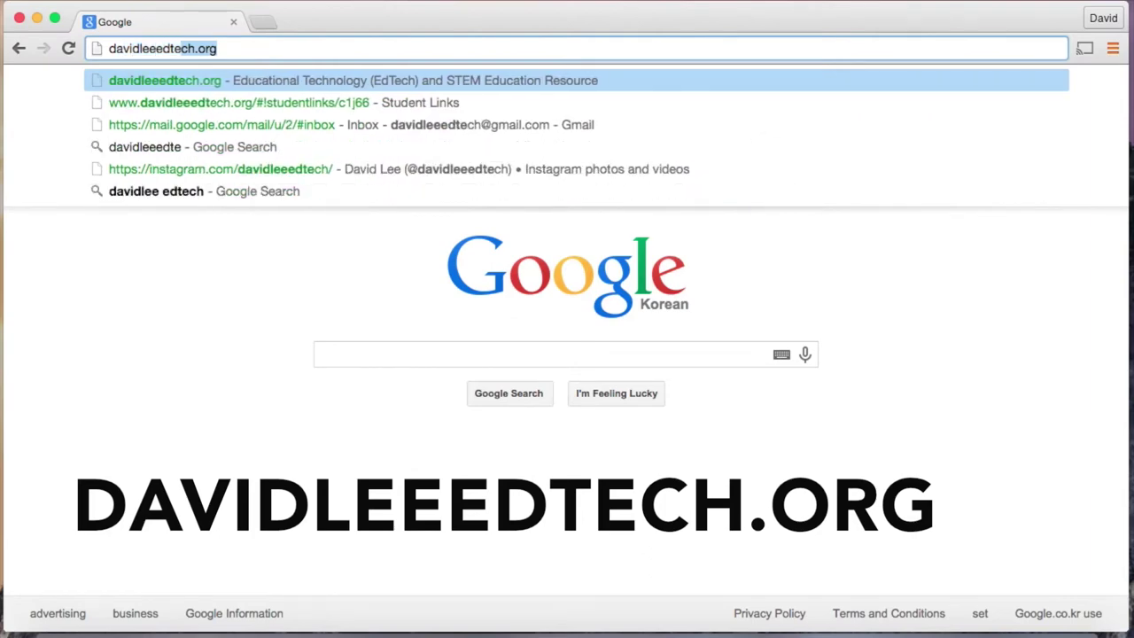
text(ch.org)
key(Return)
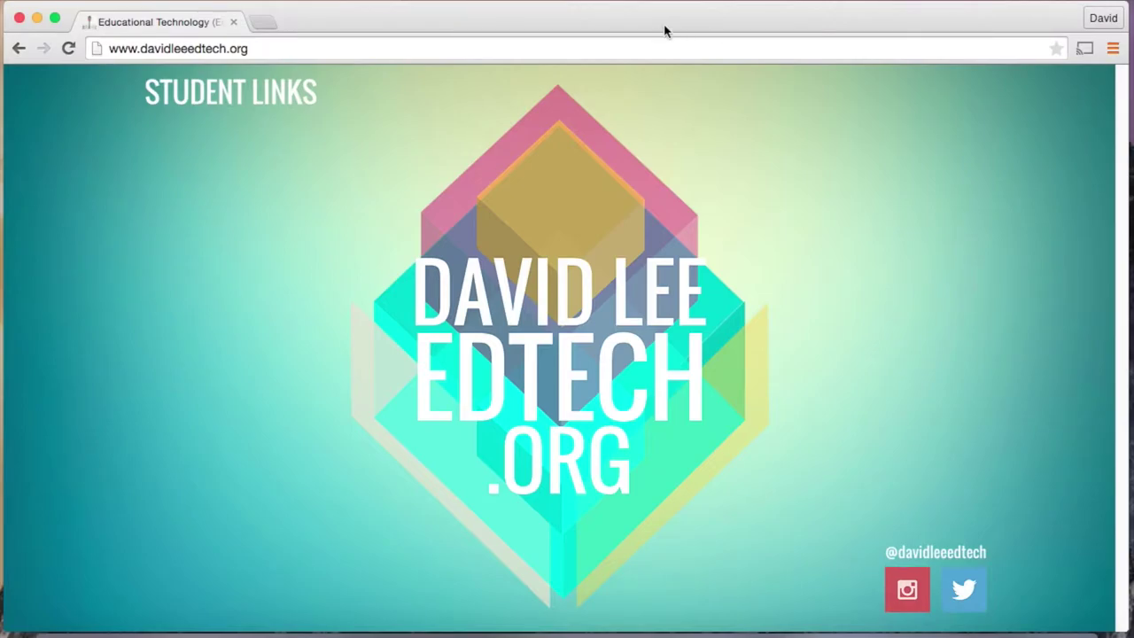
Step: Open Student Links and scroll down to the Simulation Games section
click(306, 99)
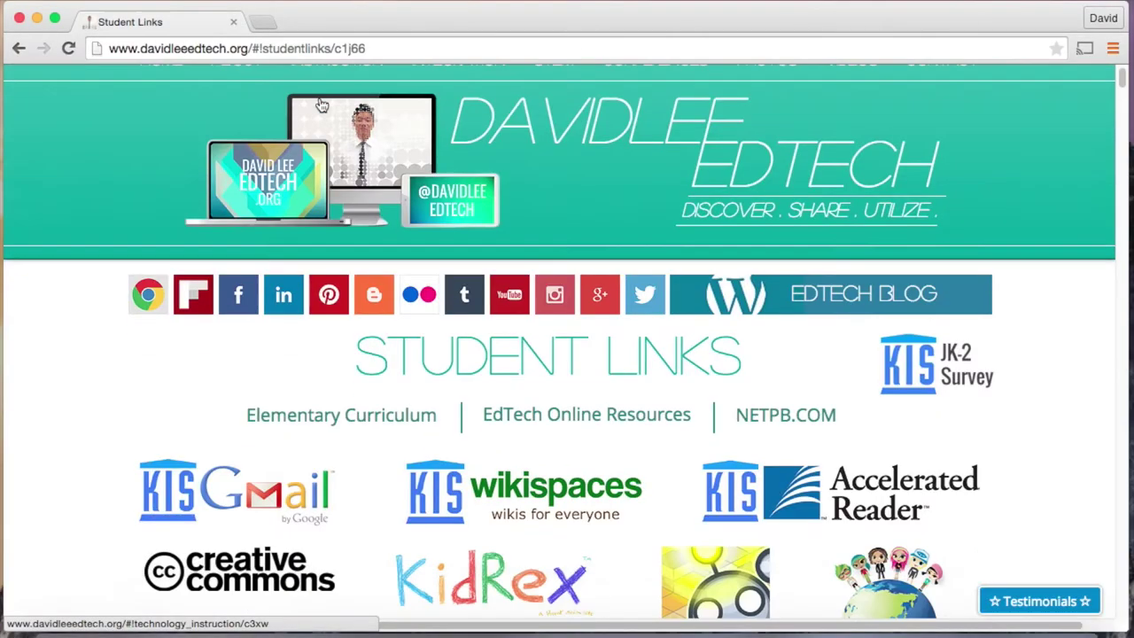
scroll(567, 355, down, 15)
scroll(694, 225, down, 15)
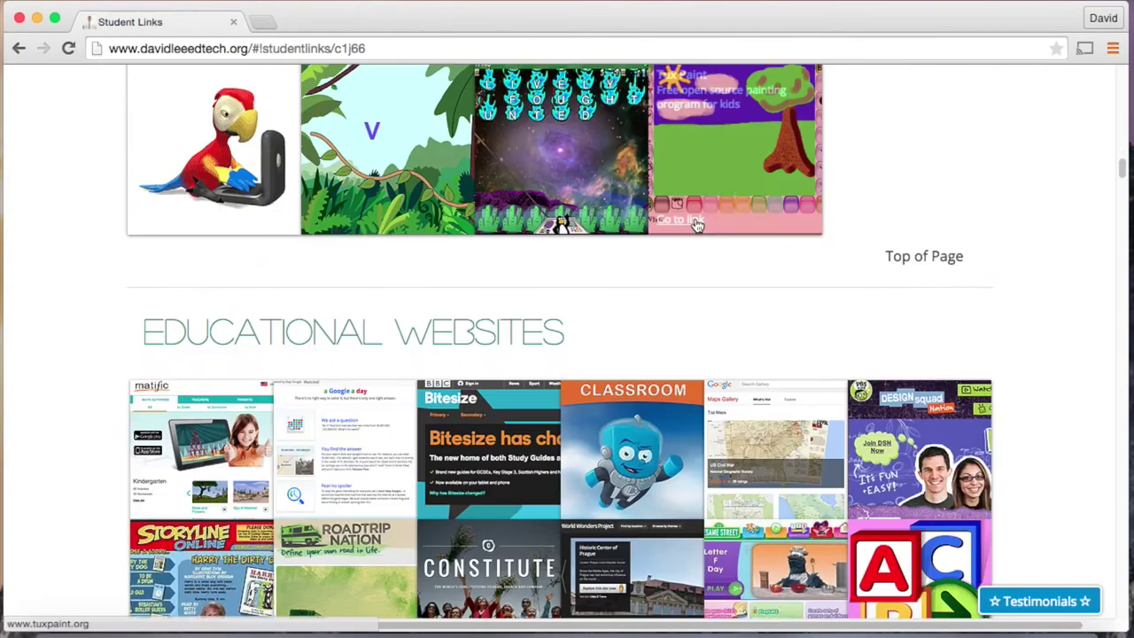
scroll(694, 225, down, 15)
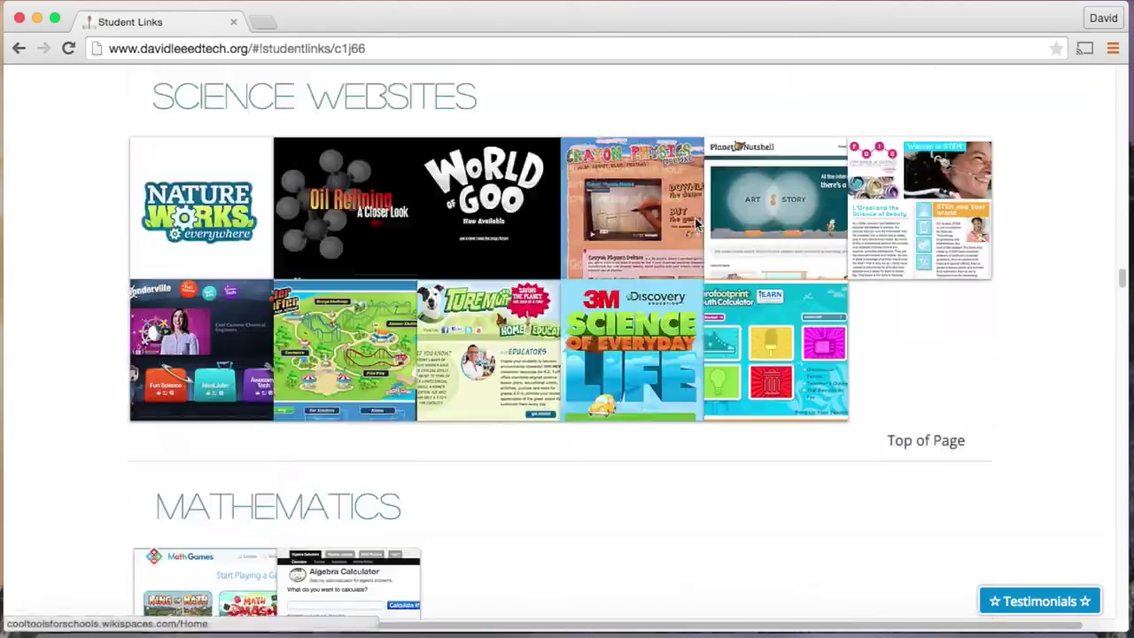
scroll(695, 220, down, 15)
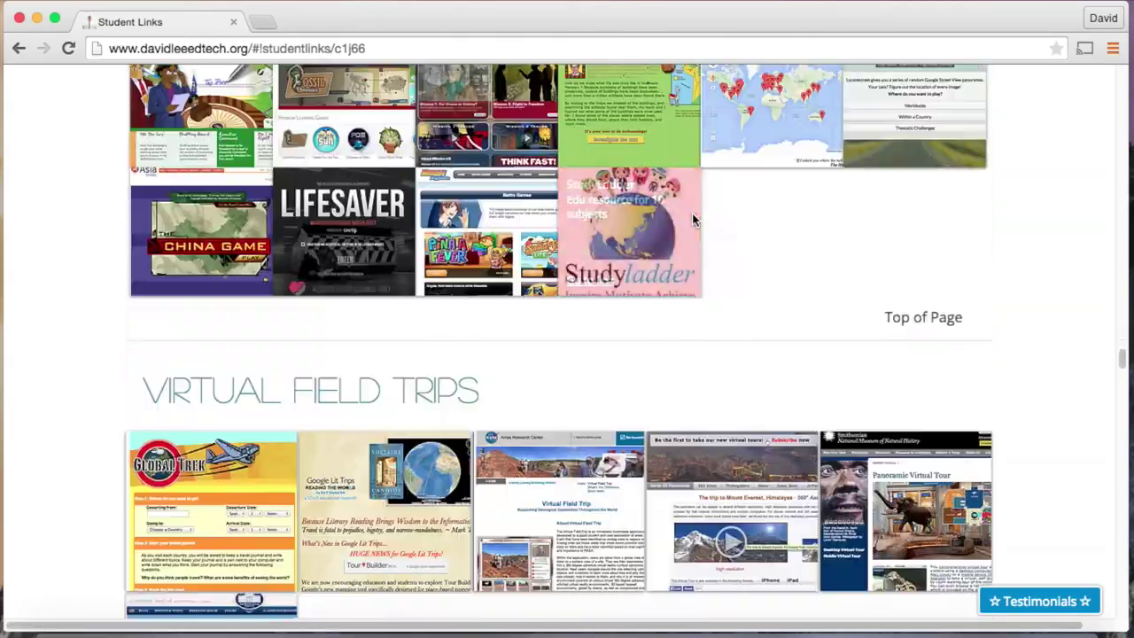
scroll(695, 219, down, 5)
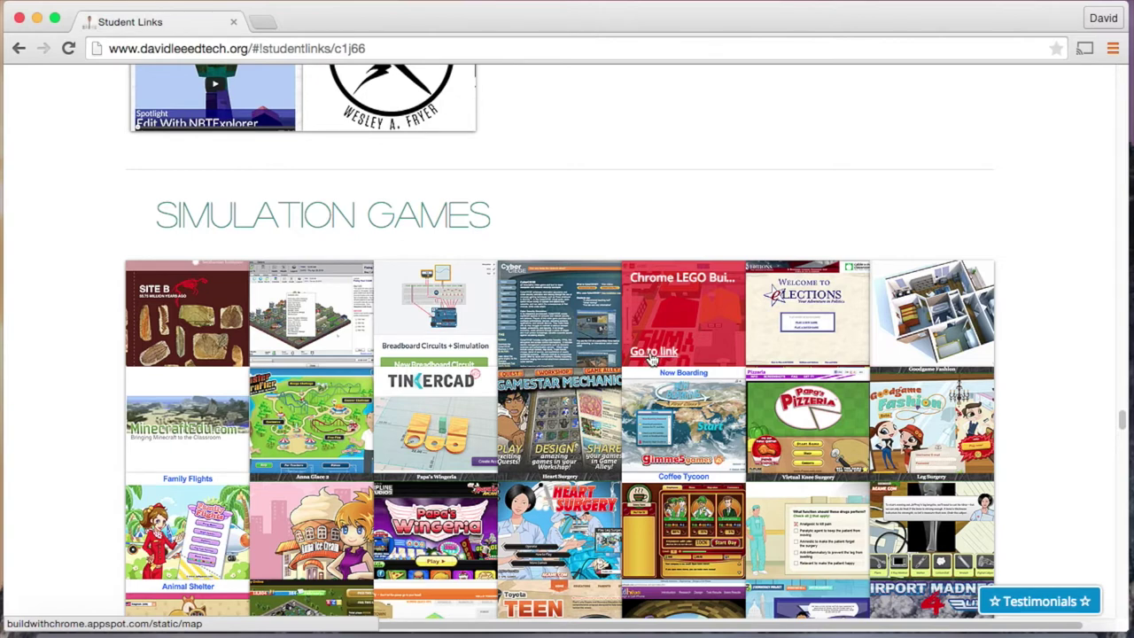
Step: Load buildwithchrome.com in a new browser tab
click(264, 25)
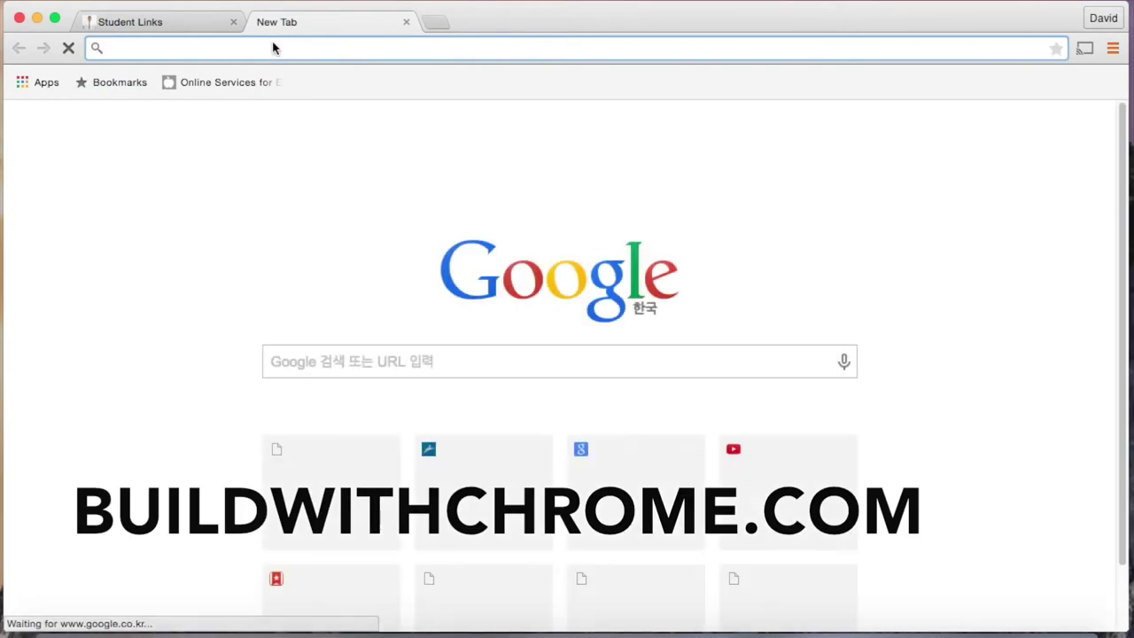
text(build)
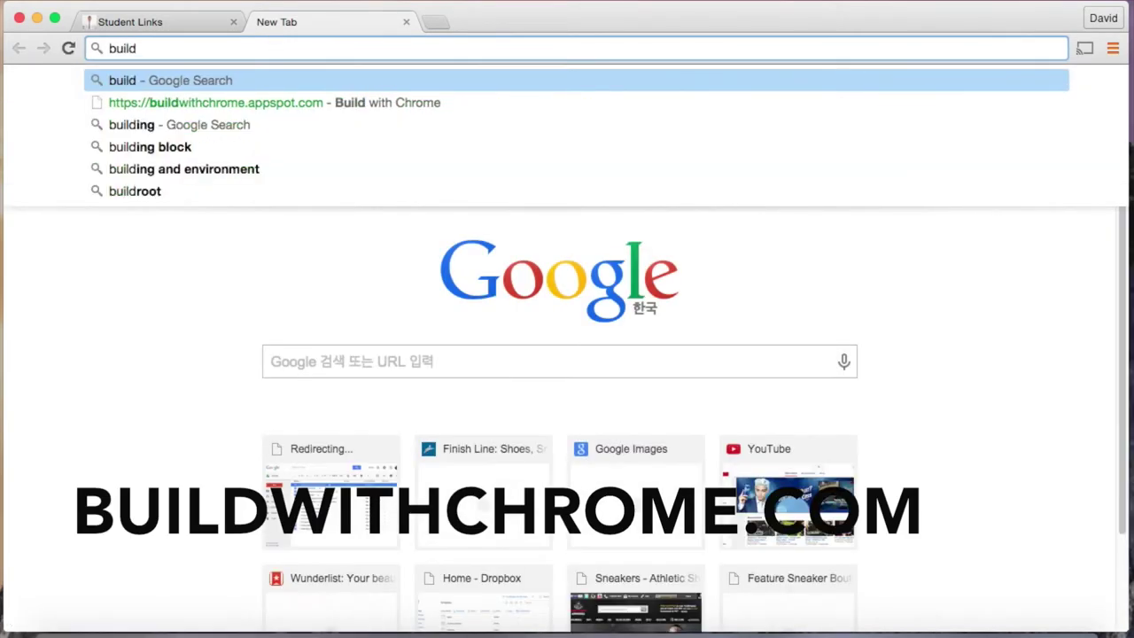
text(withchrome)
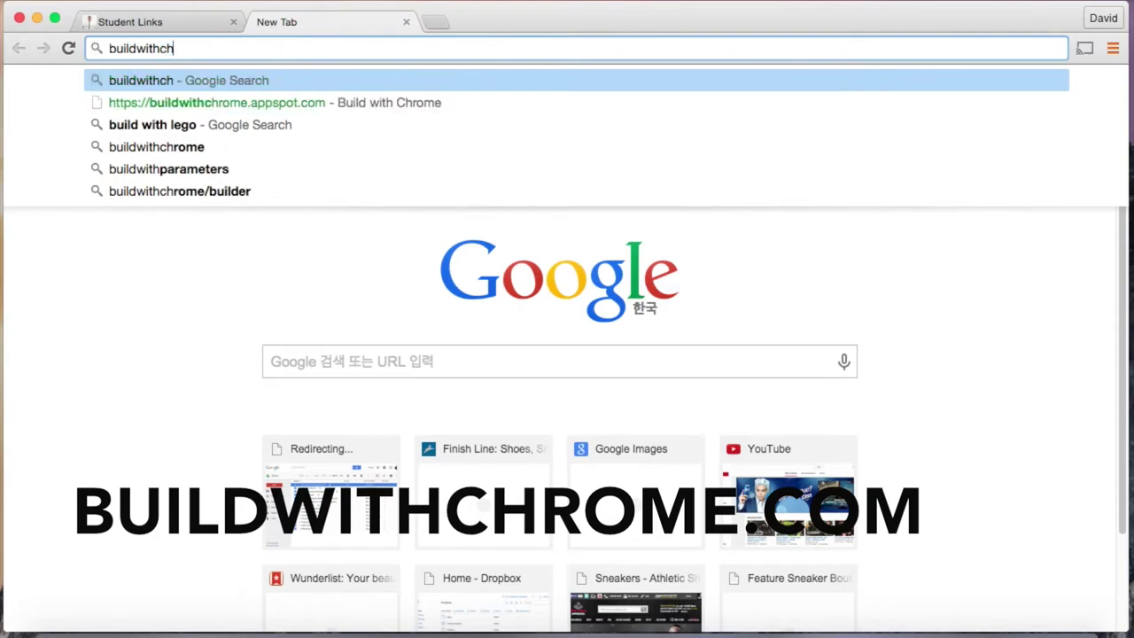
text(.com)
key(Return)
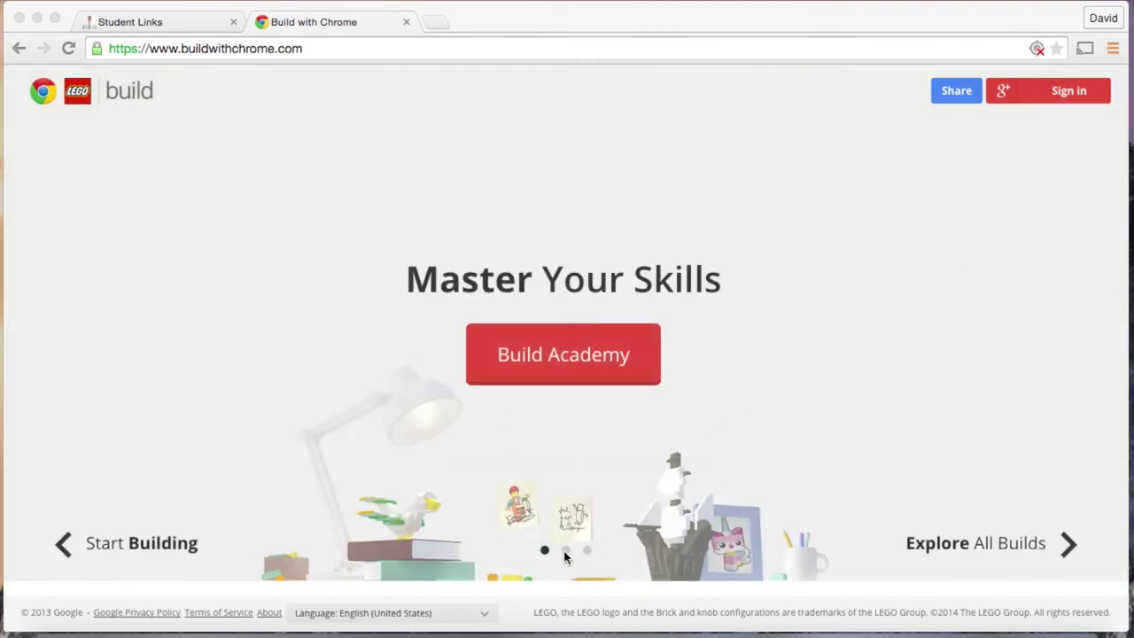
Step: Browse the Explore All Builds and Build Something Awesome slides, then start building
click(567, 551)
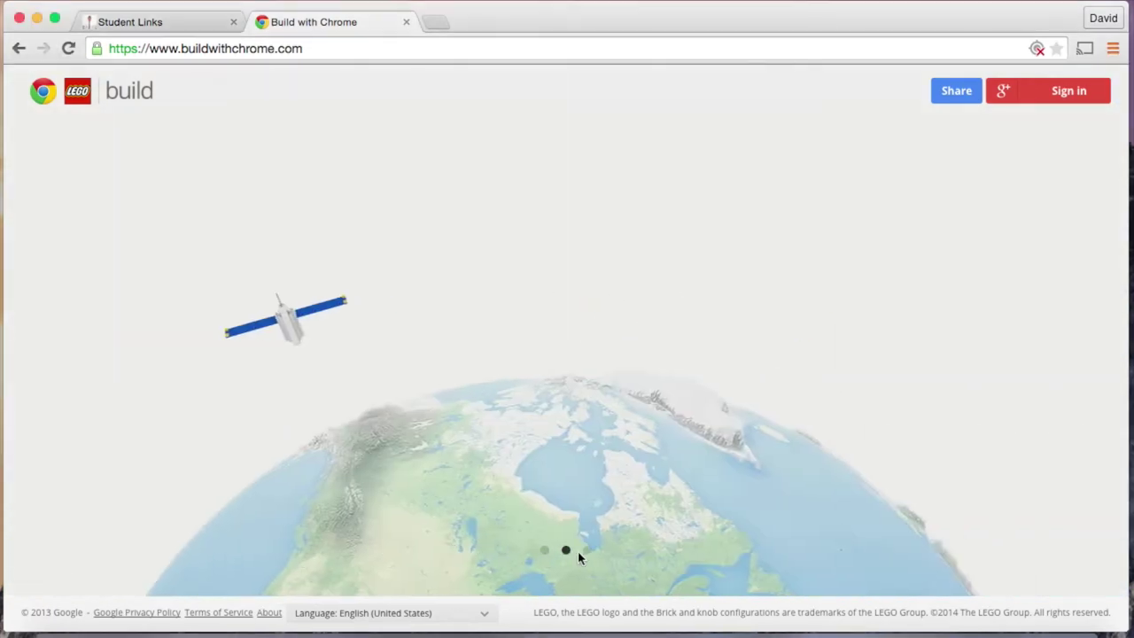
click(588, 551)
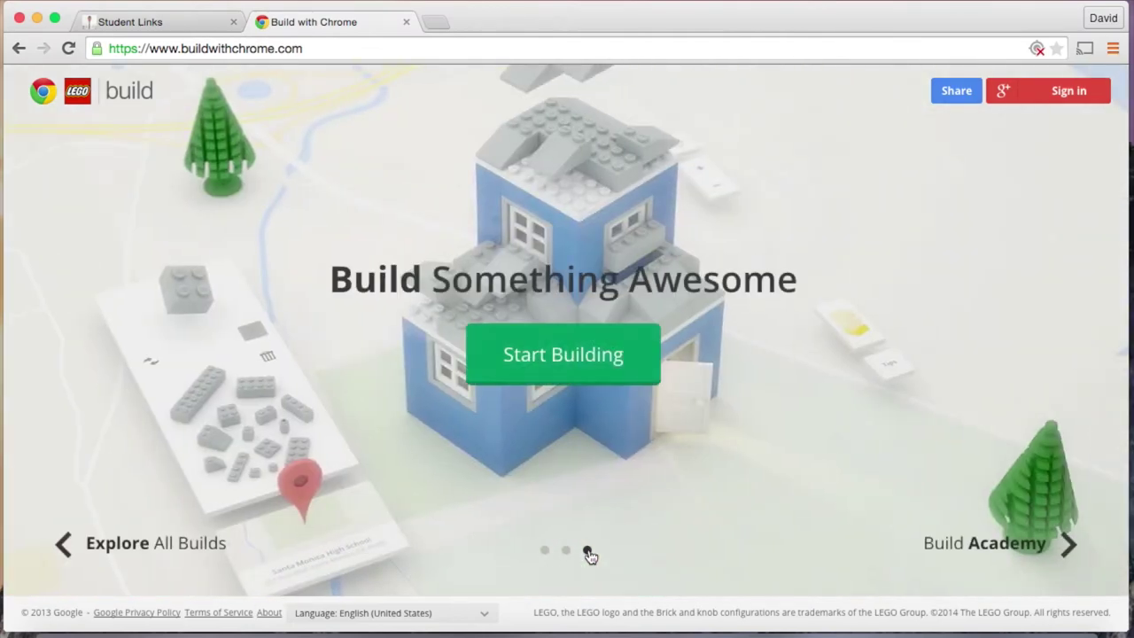
click(571, 376)
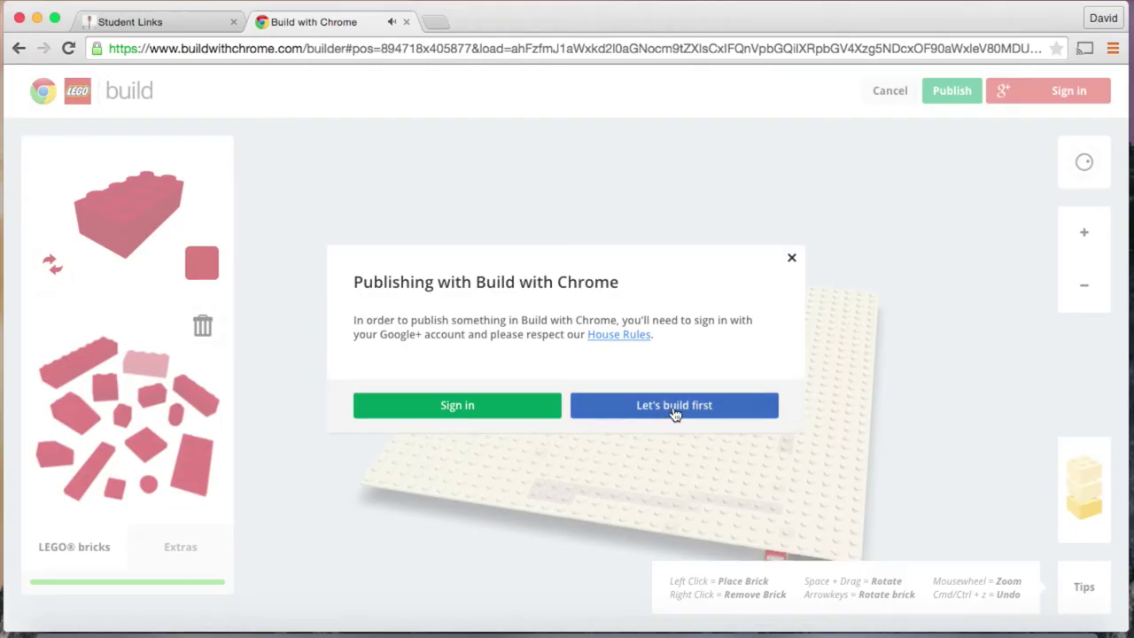
Step: Skip sign-in, pick a green 2x4 plate, and place two plates along the left edge
click(674, 404)
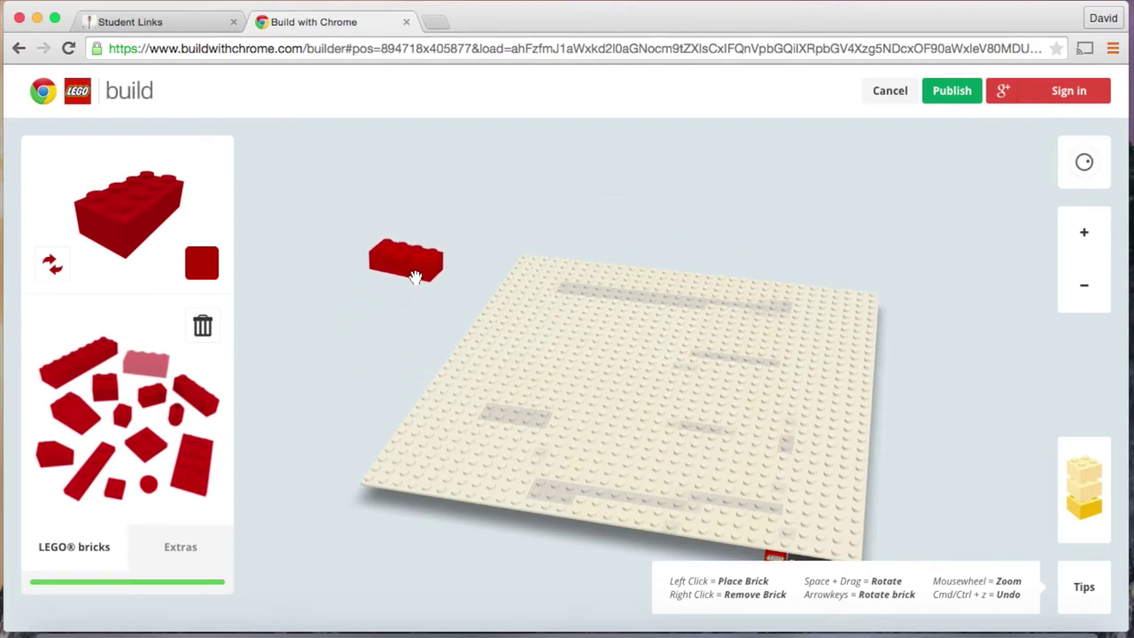
click(201, 264)
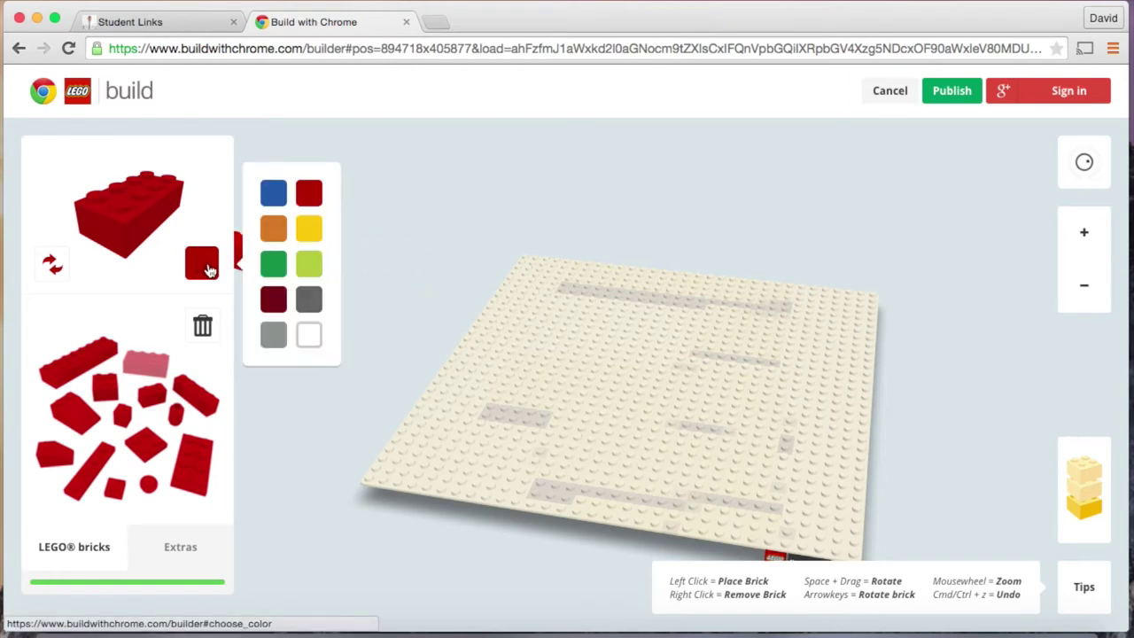
click(282, 265)
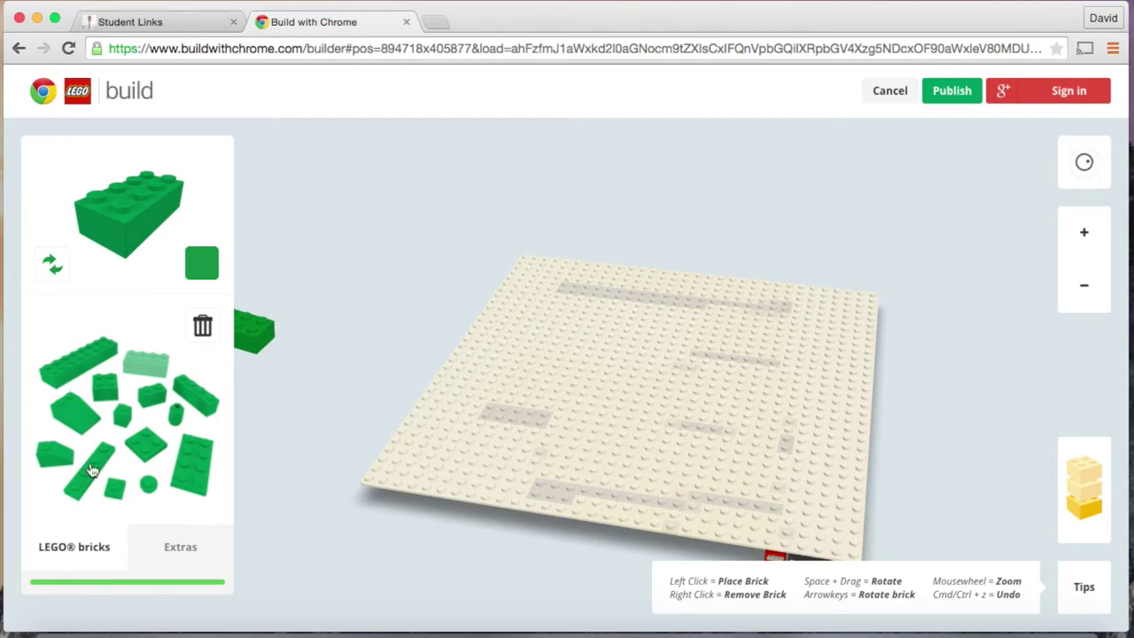
click(191, 465)
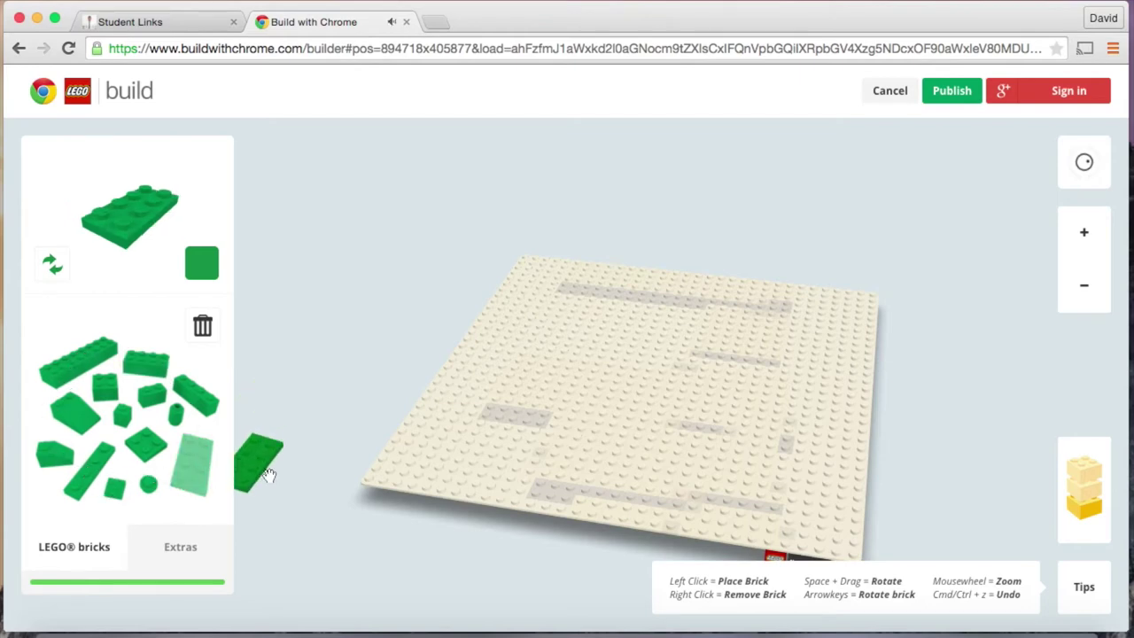
click(392, 457)
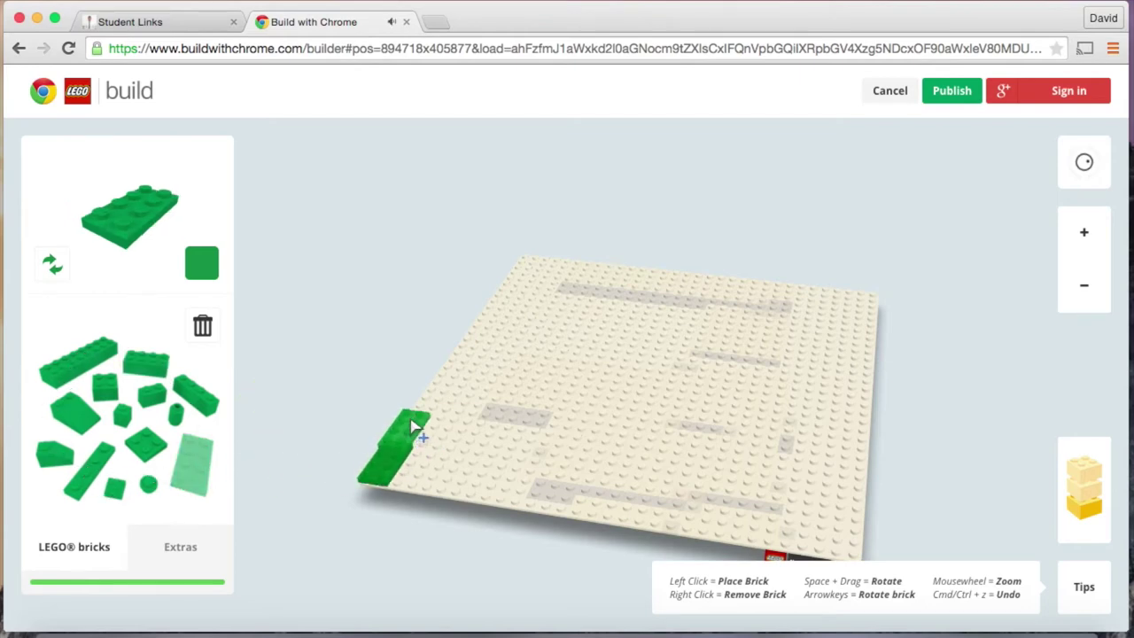
click(441, 386)
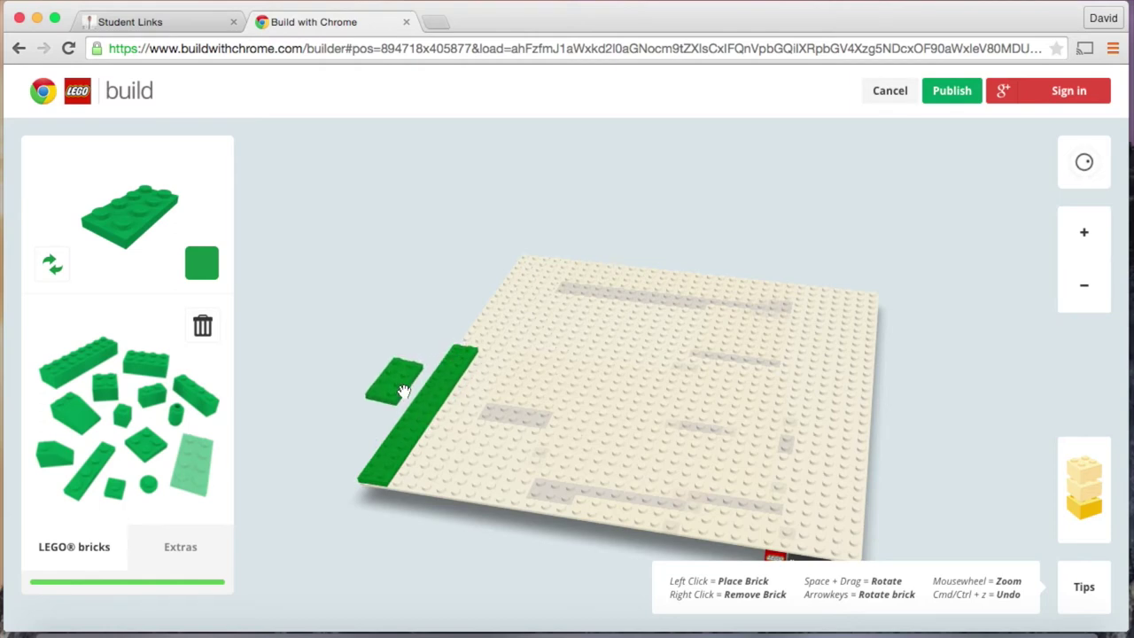
Step: Rotate the plate 90 degrees and add plates at both ends, forming an L
click(53, 275)
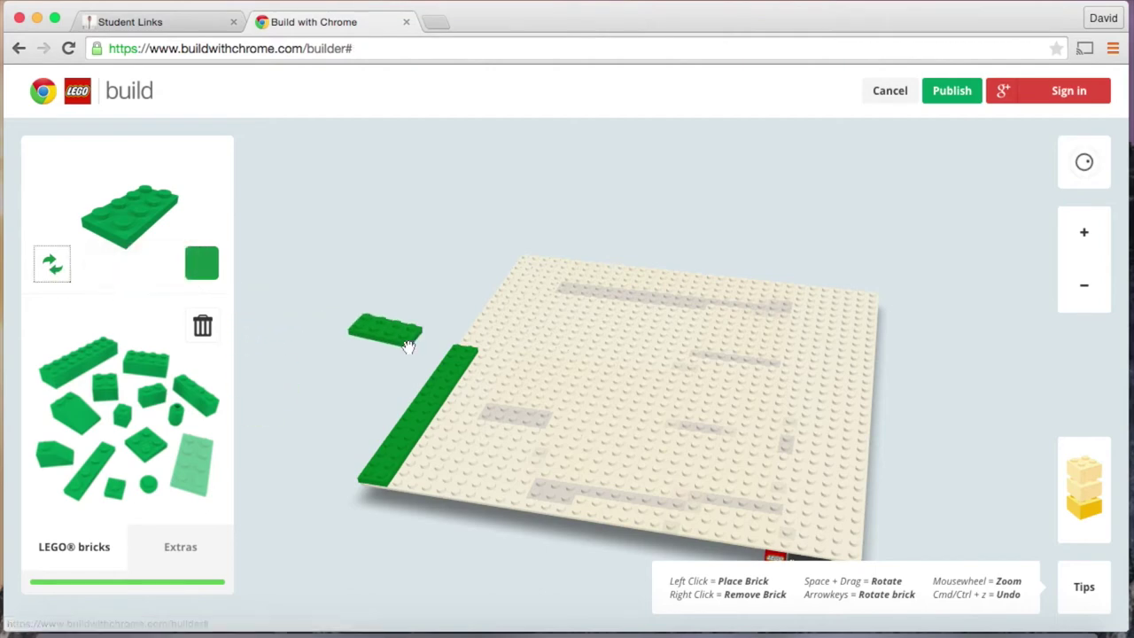
click(476, 344)
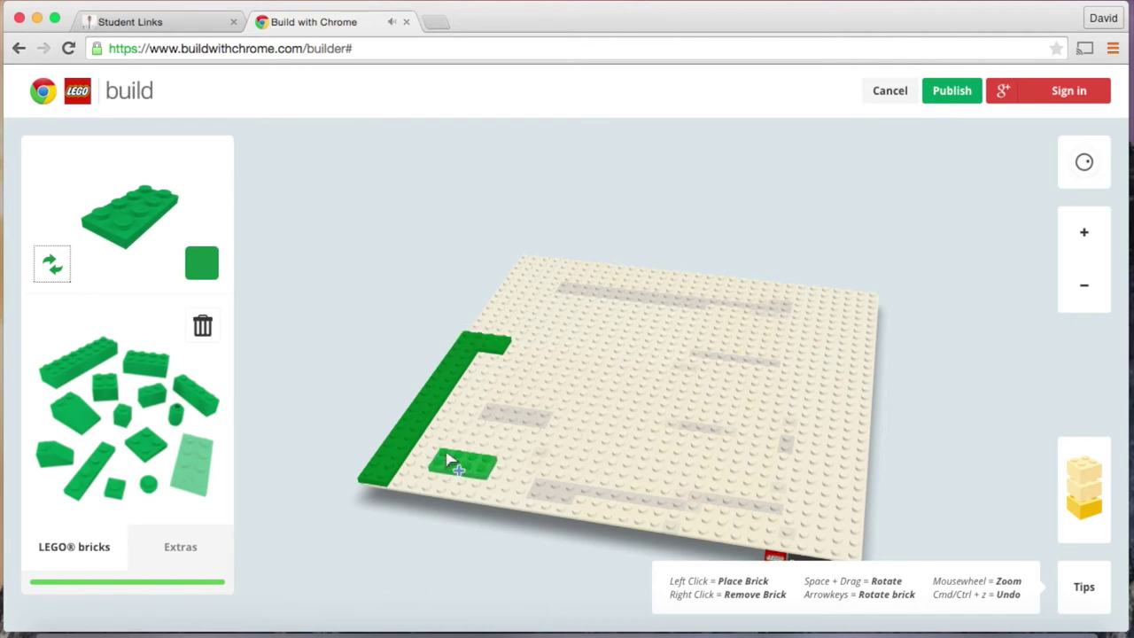
click(408, 474)
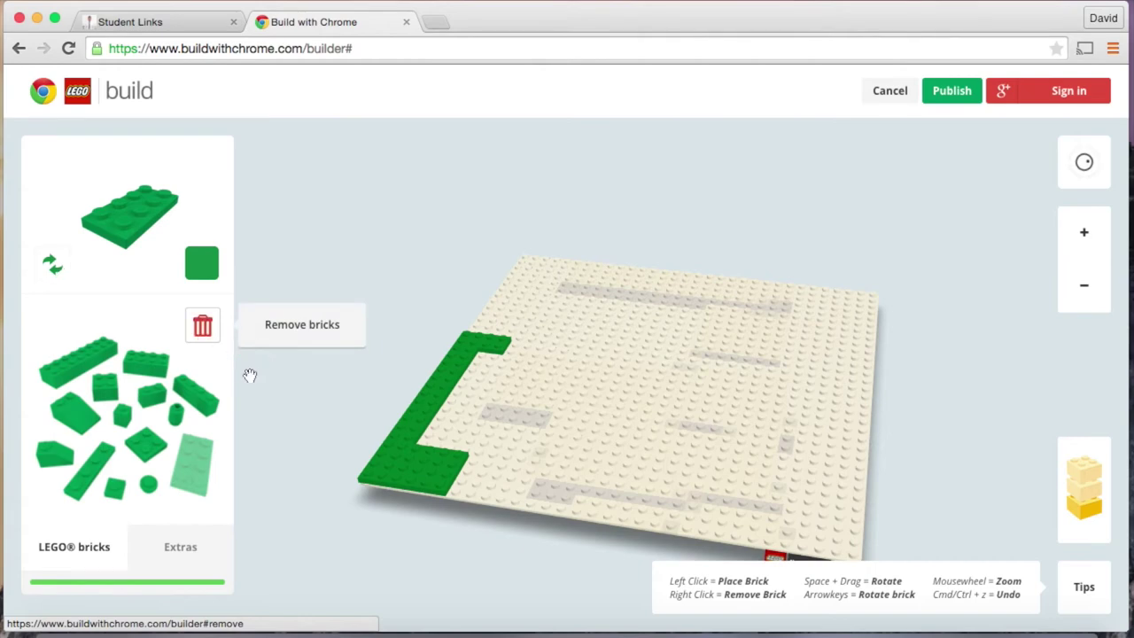
Step: Delete all eight green plates of the L, then return to the plate brick
click(448, 468)
click(443, 473)
click(435, 484)
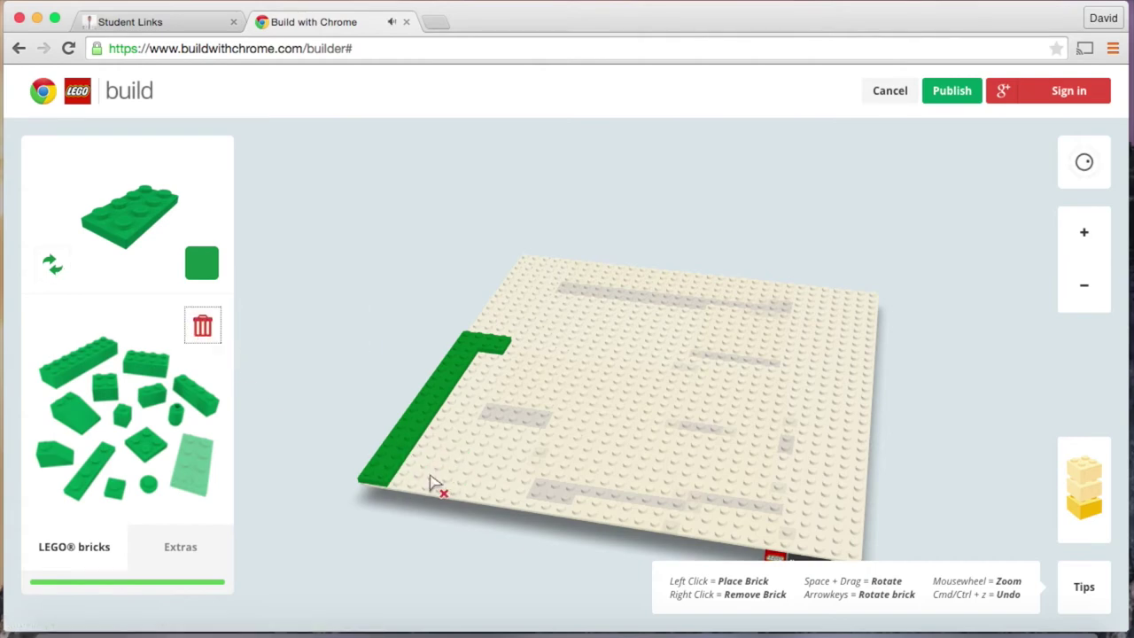
click(377, 470)
click(413, 435)
click(435, 400)
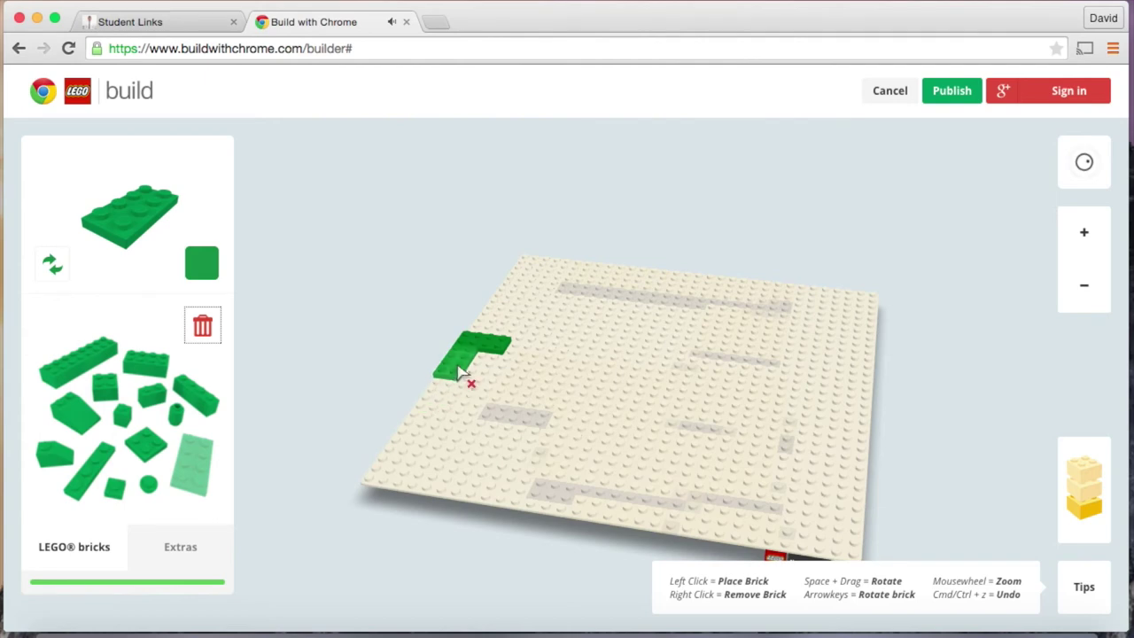
click(458, 372)
click(466, 353)
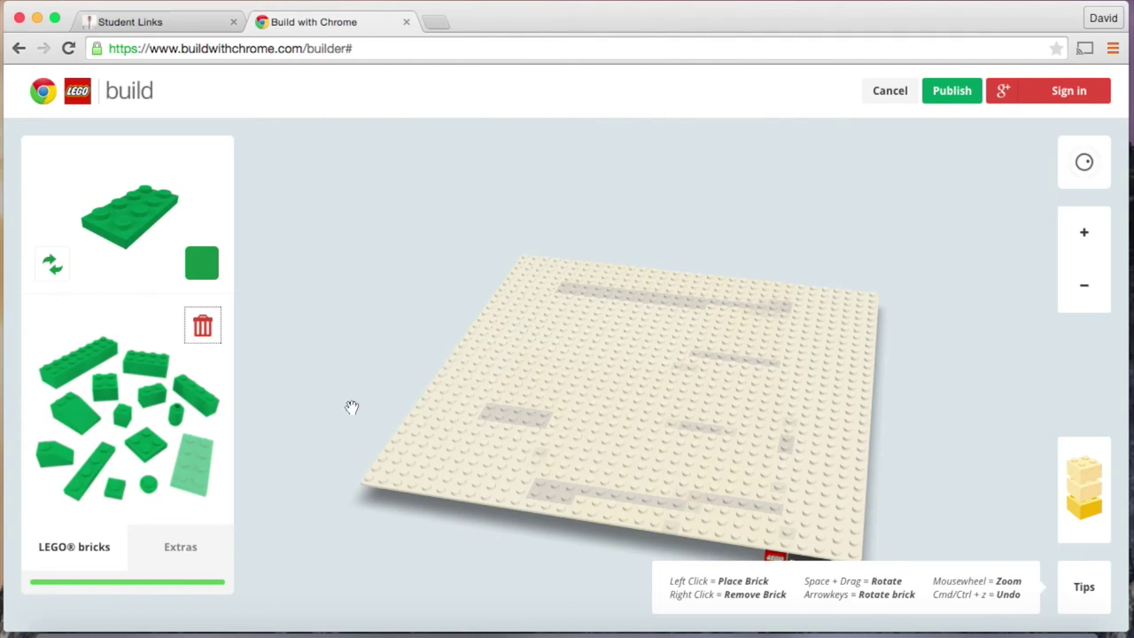
click(202, 464)
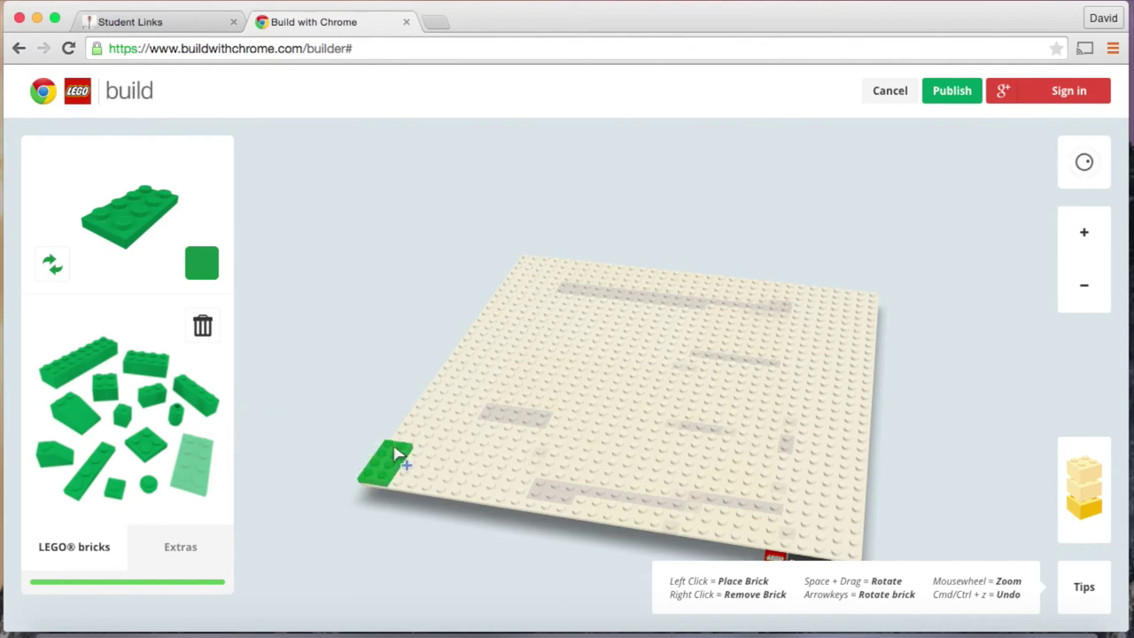
Step: Line the left edge with green plates from front corner to back, then show Extras pieces
click(396, 453)
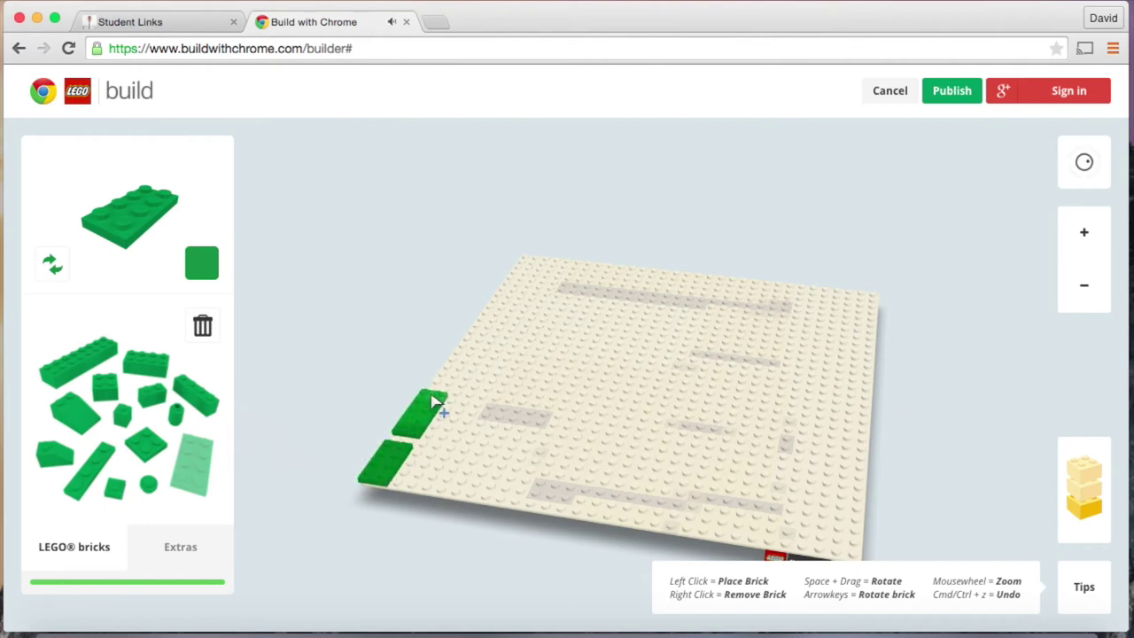
click(434, 401)
click(454, 379)
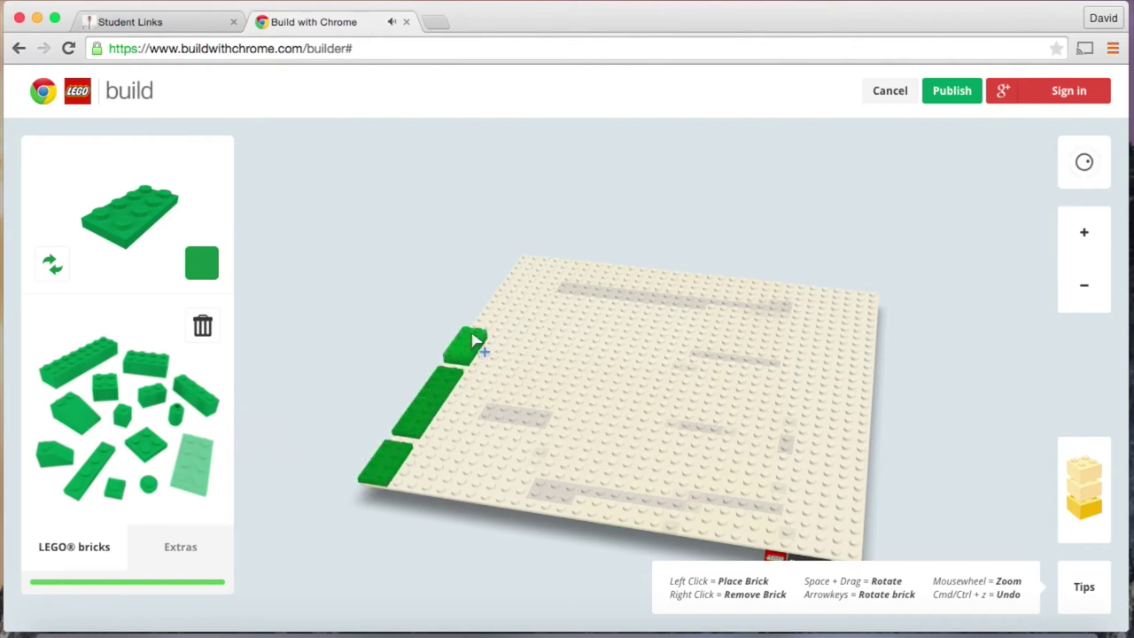
click(474, 340)
click(486, 348)
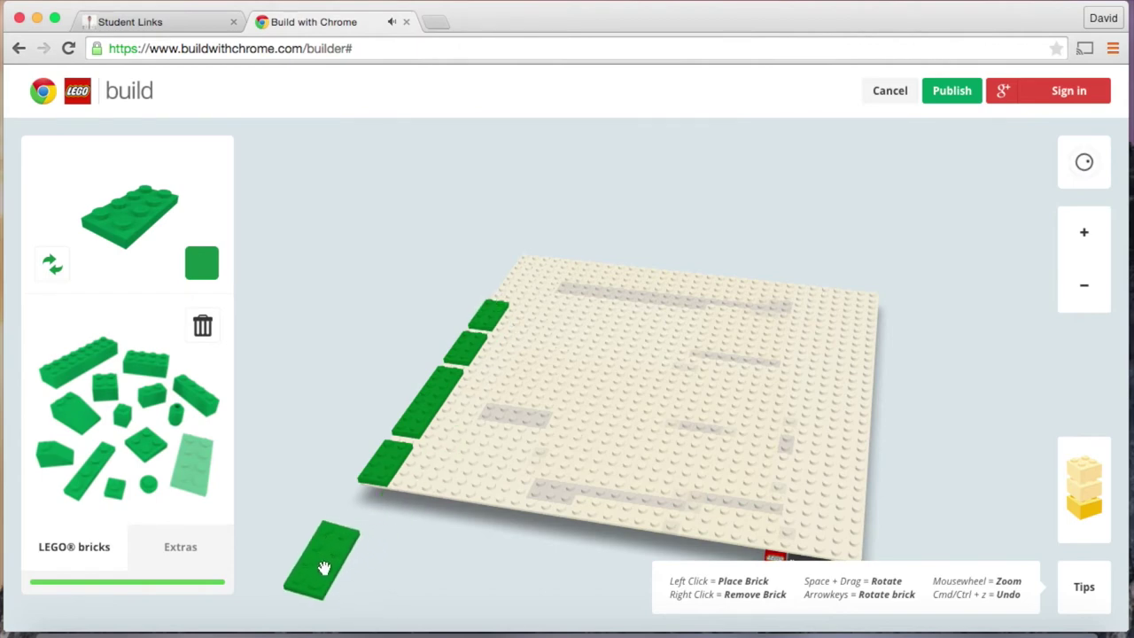
click(174, 557)
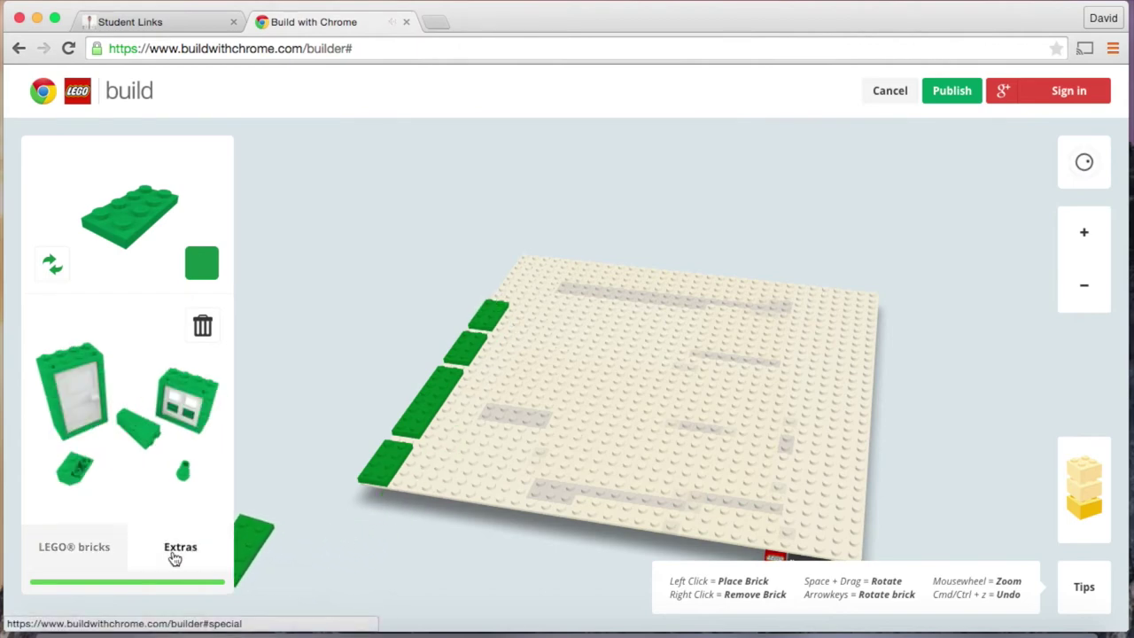
Step: Place a green door inside the plate row, plus a rotated door in front, then zoom in
click(58, 404)
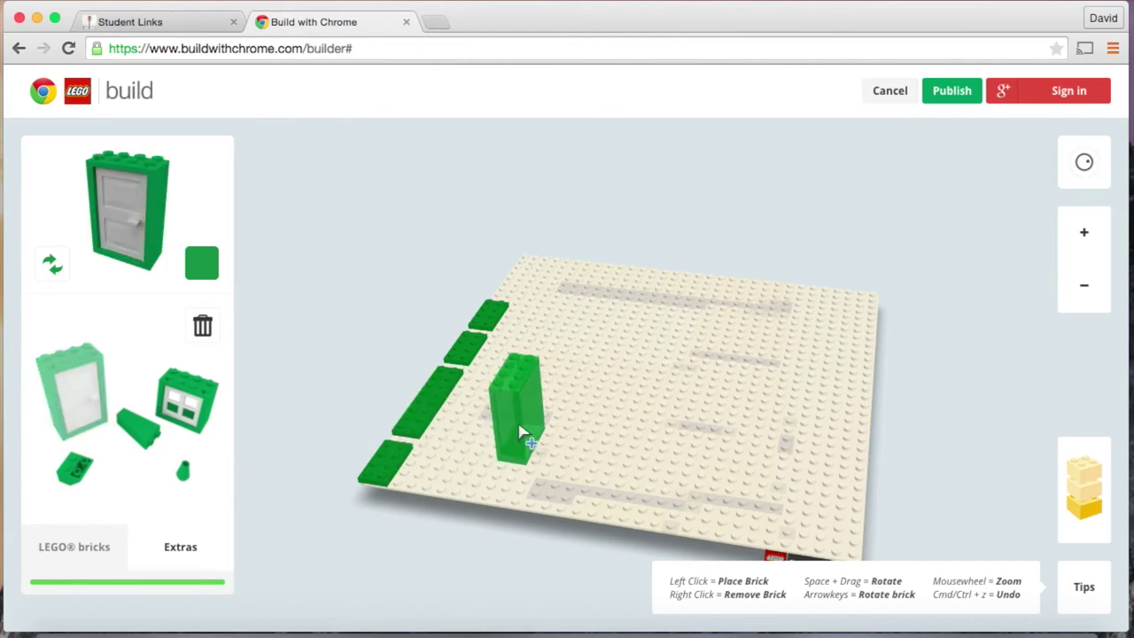
click(521, 433)
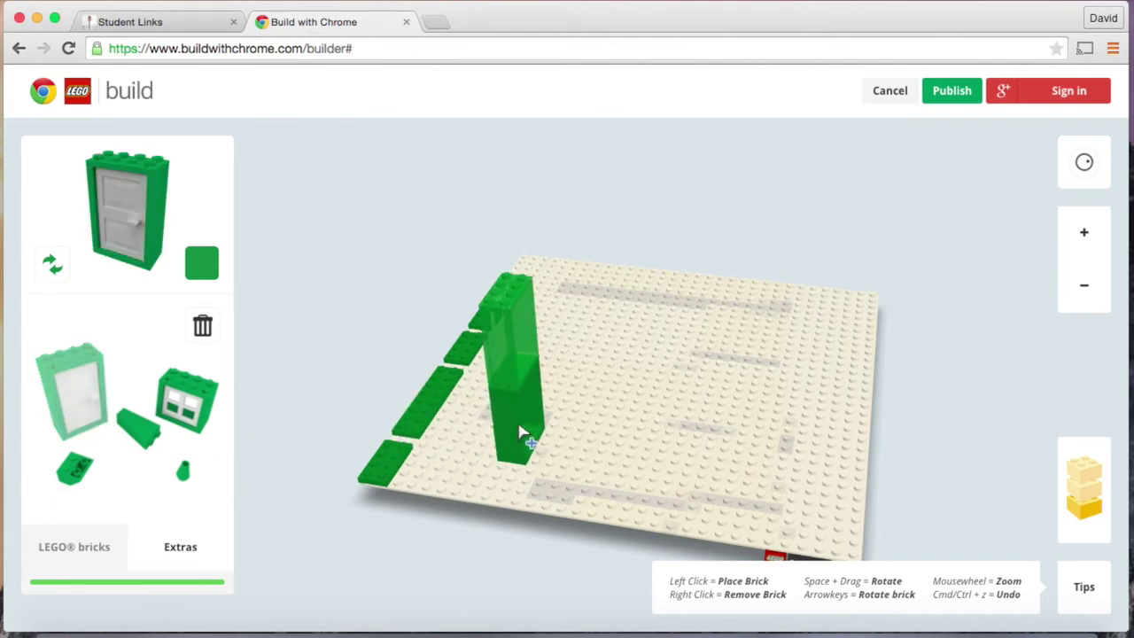
click(52, 264)
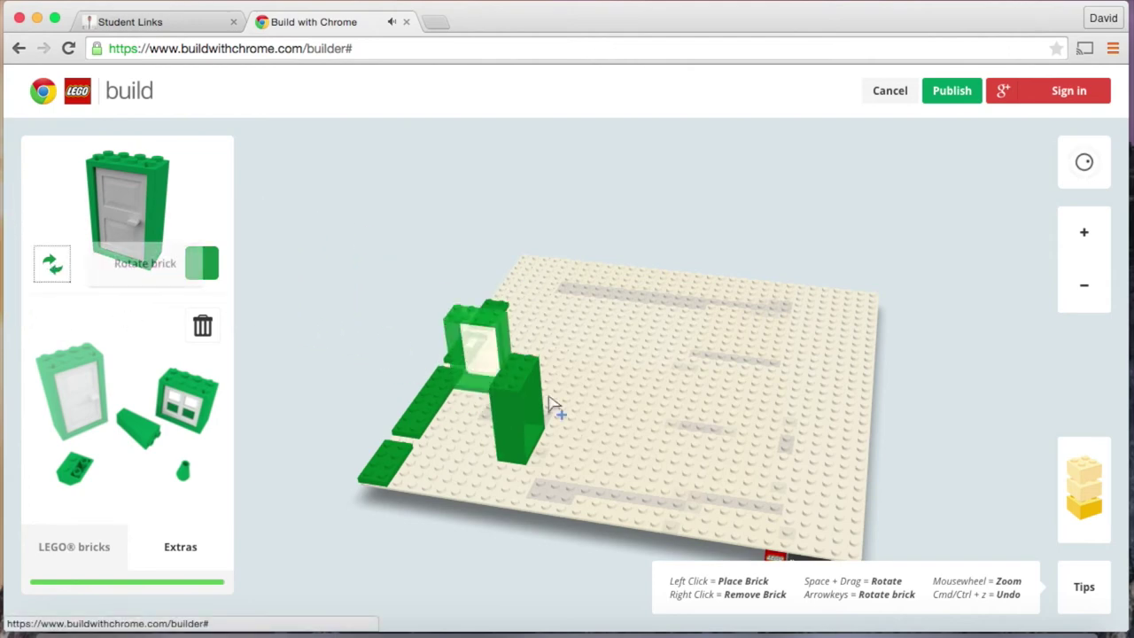
click(504, 517)
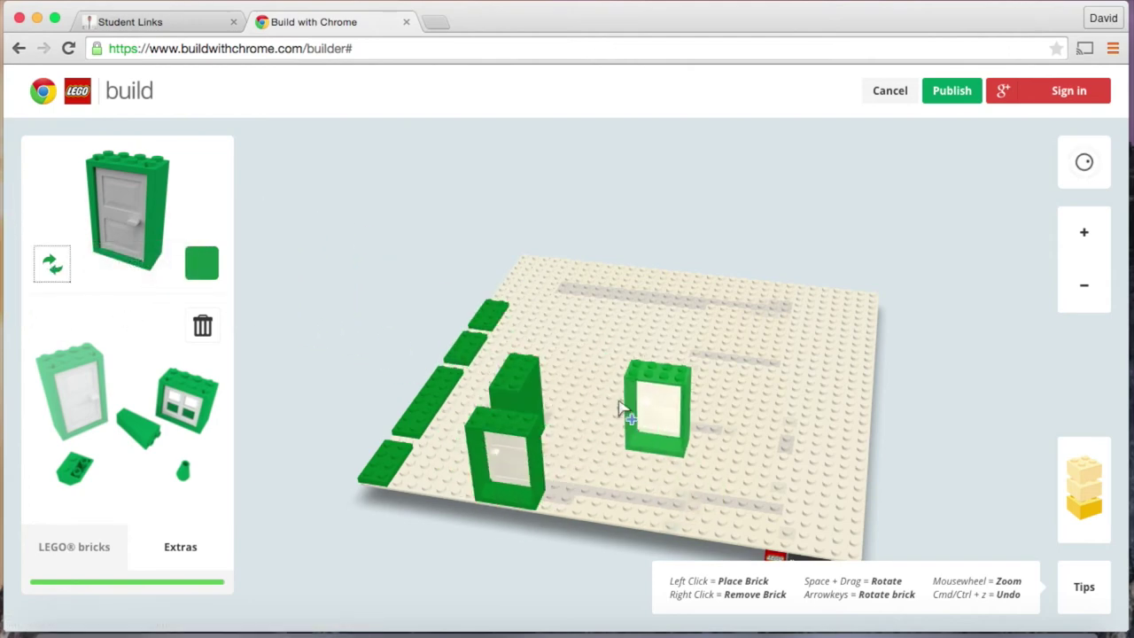
click(1084, 232)
click(1085, 234)
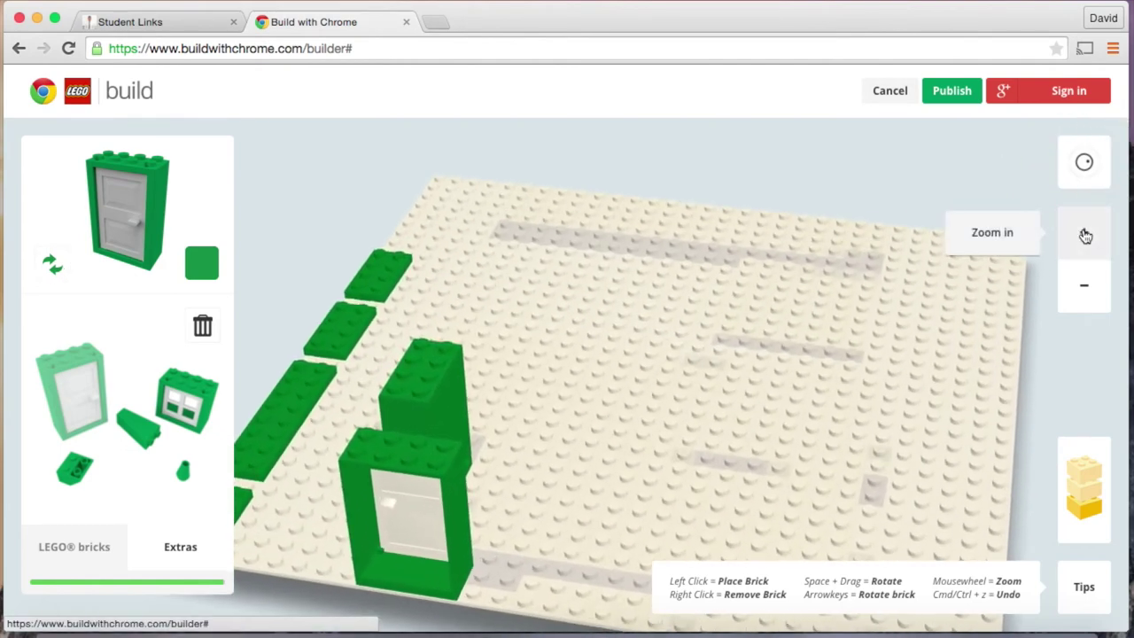
click(1090, 291)
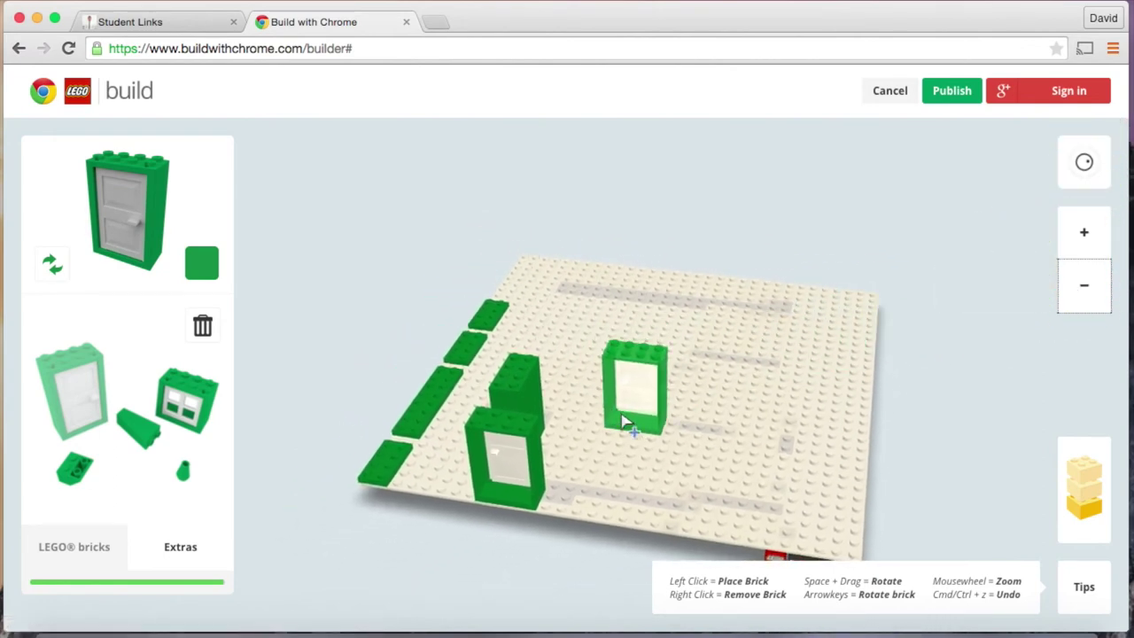
scroll(625, 423, up, 5)
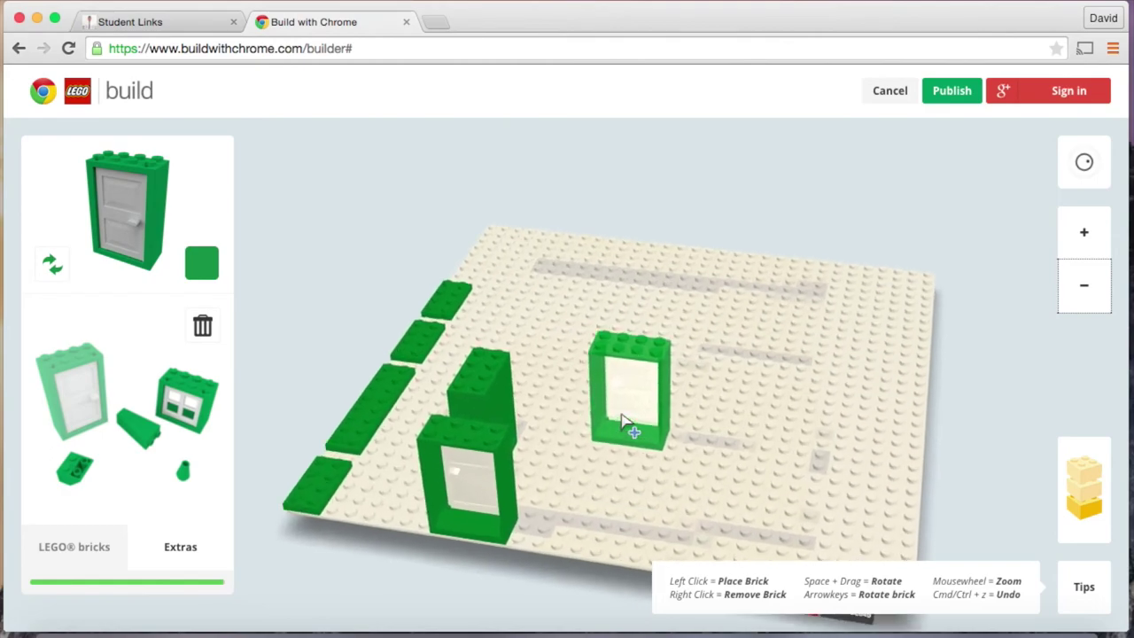
scroll(625, 424, down, 5)
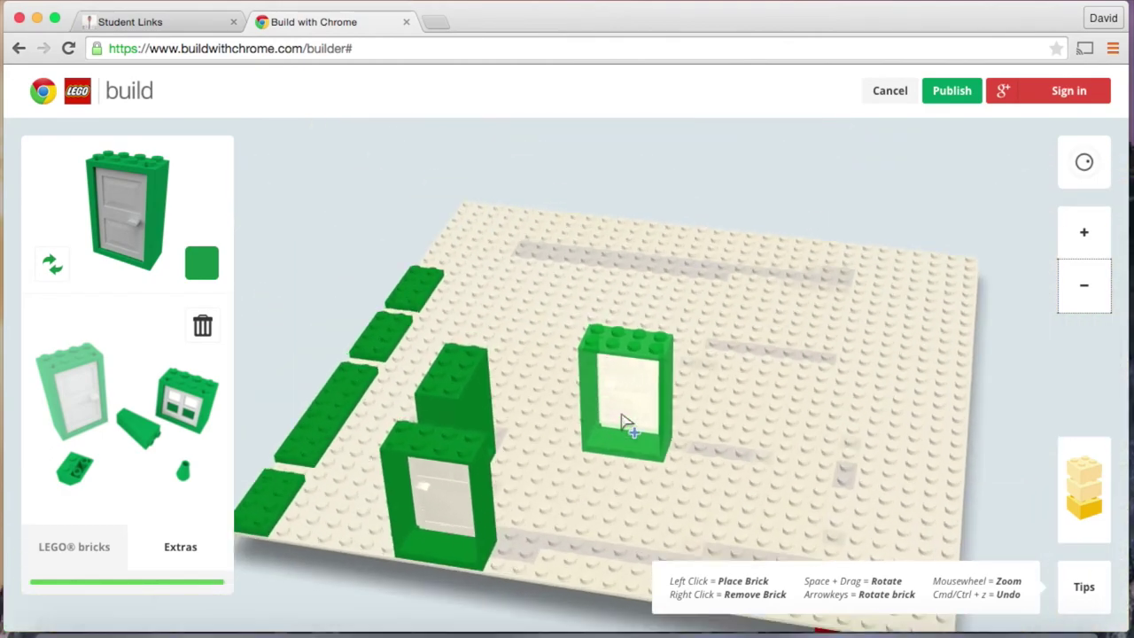
scroll(625, 424, up, 3)
scroll(624, 424, down, 3)
scroll(625, 423, up, 3)
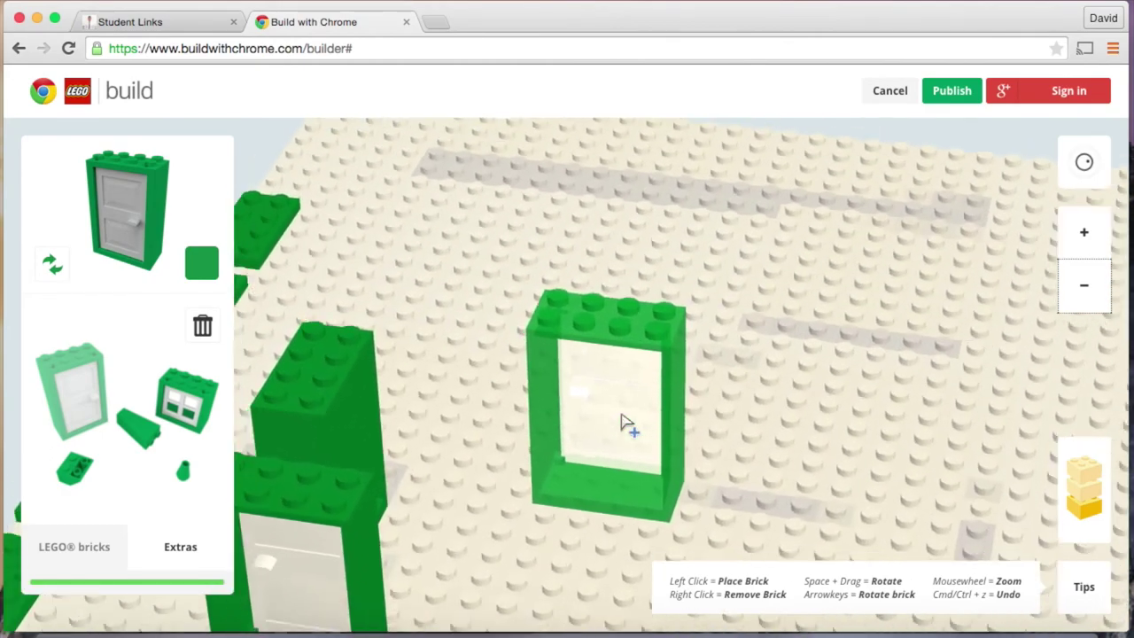
scroll(625, 424, down, 5)
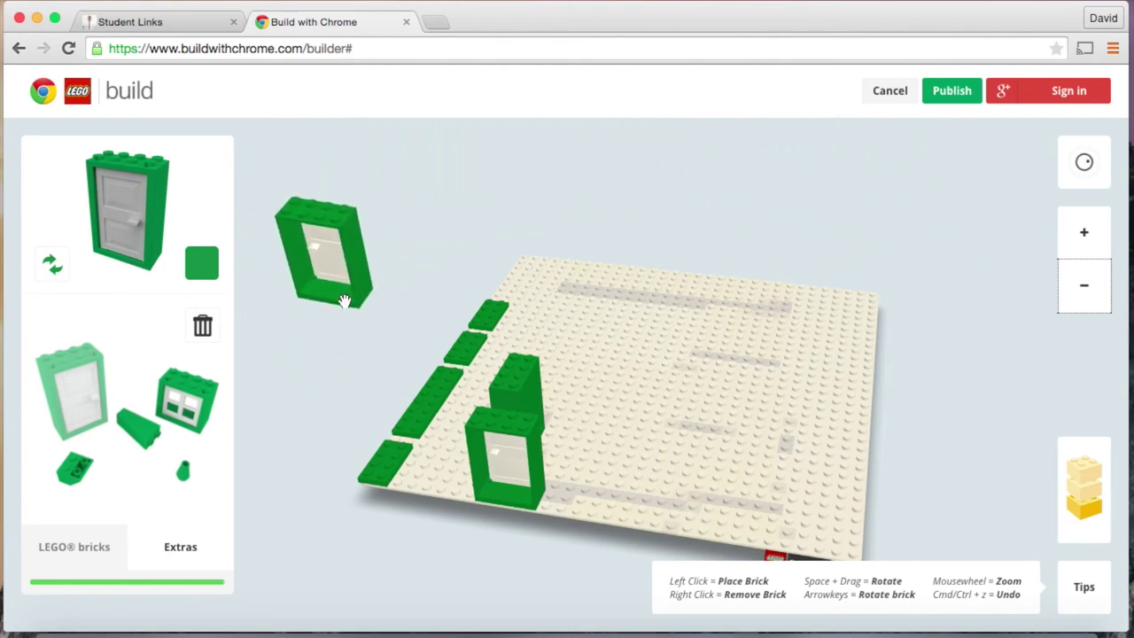
Step: Rotate the baseplate so the green plates face front, and adjust the viewing height
drag(344, 302, 930, 541)
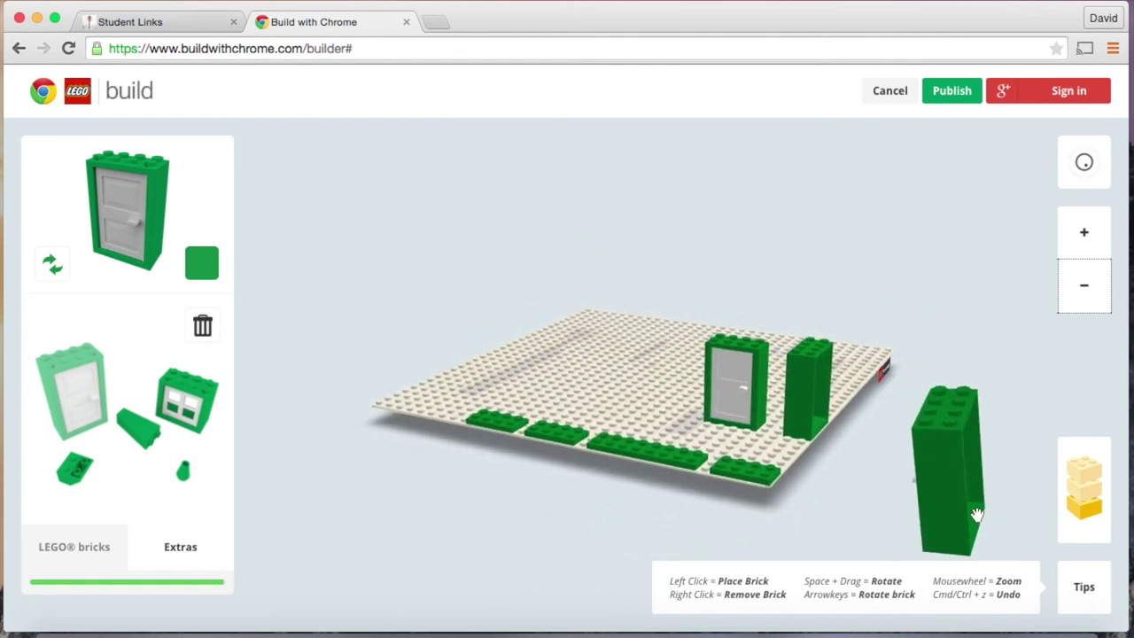
drag(1083, 493, 1088, 479)
Step: Lower the view, place two green doors at the front, then undo both
click(1089, 511)
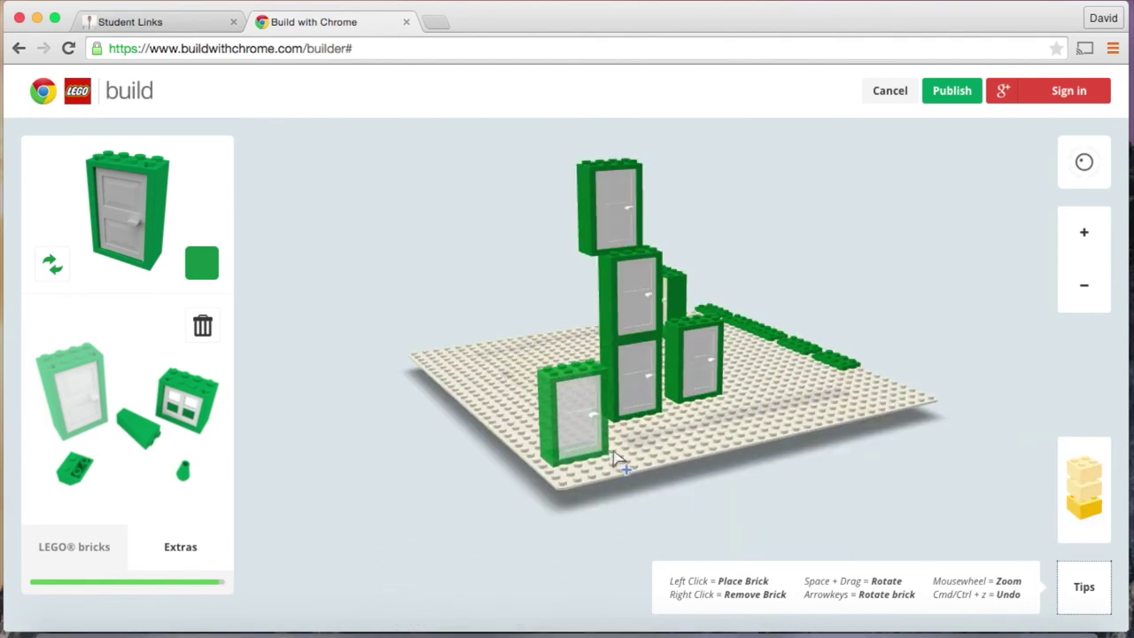
click(628, 463)
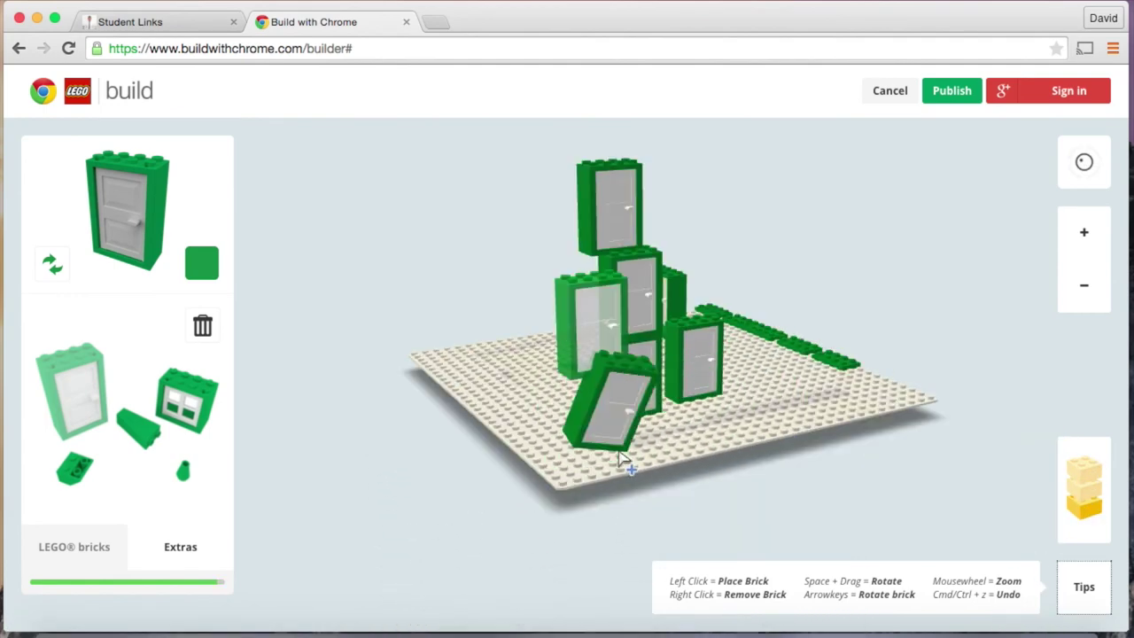
click(716, 449)
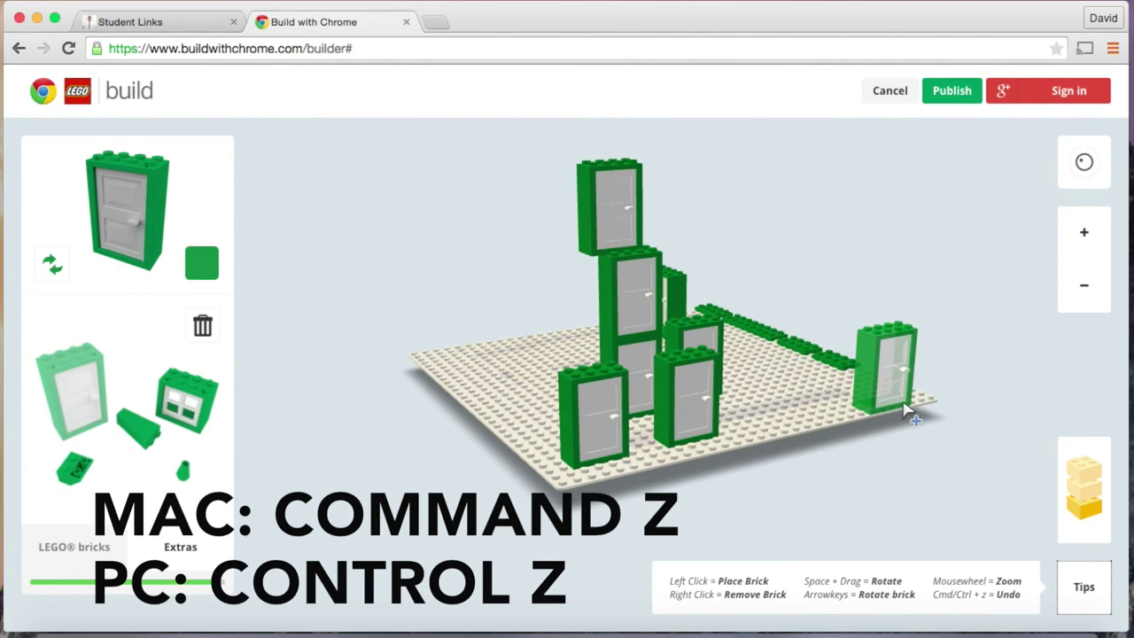
key(super+z)
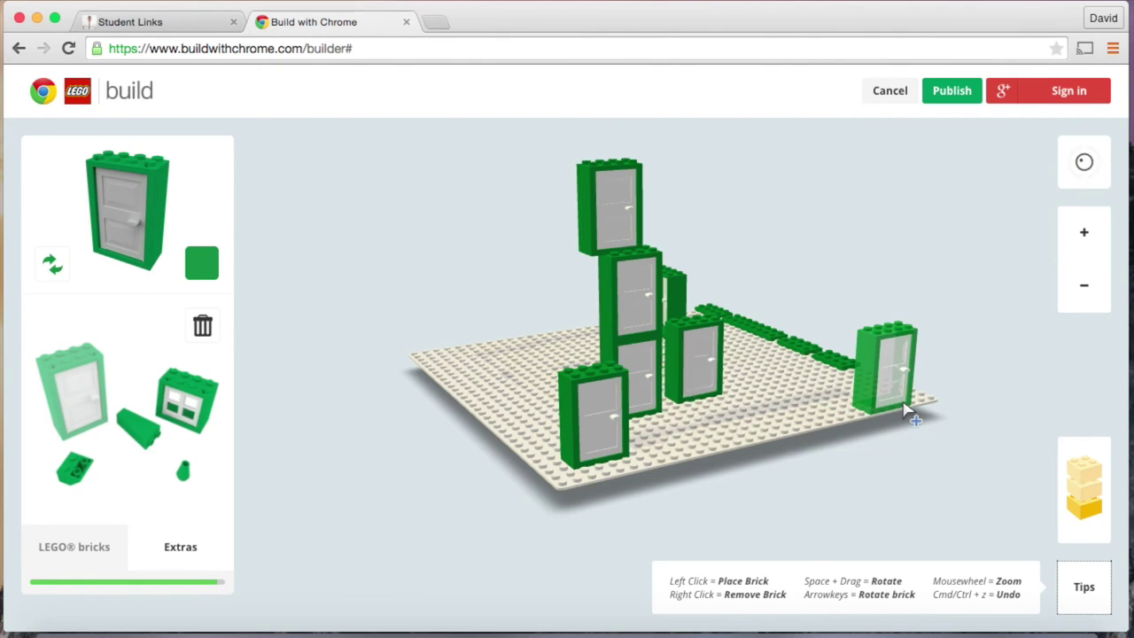
key(super+z)
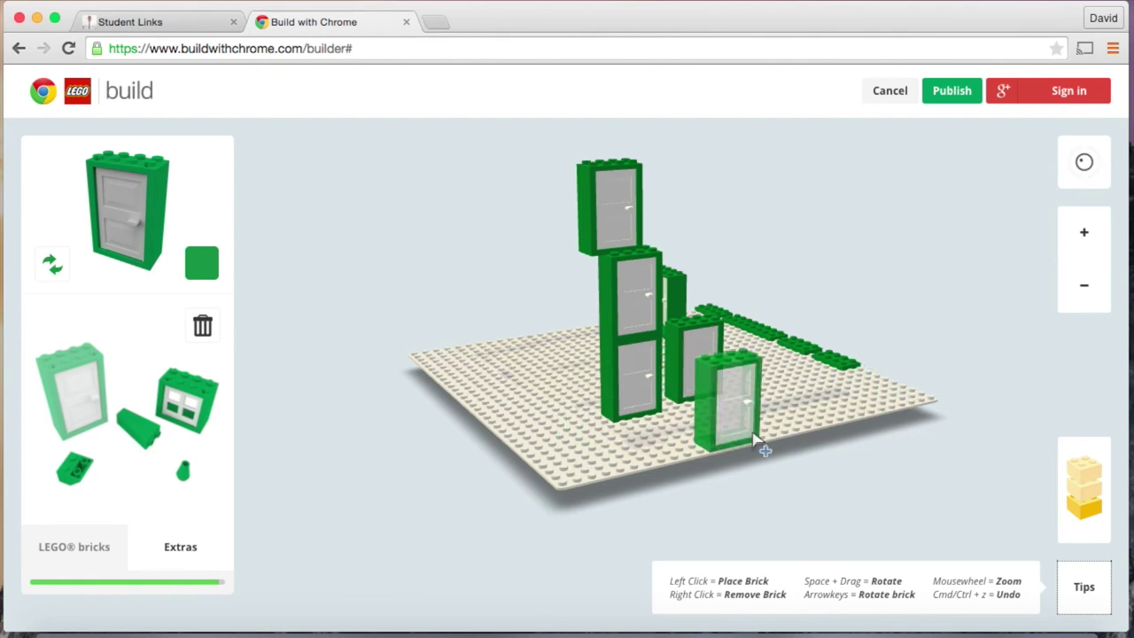